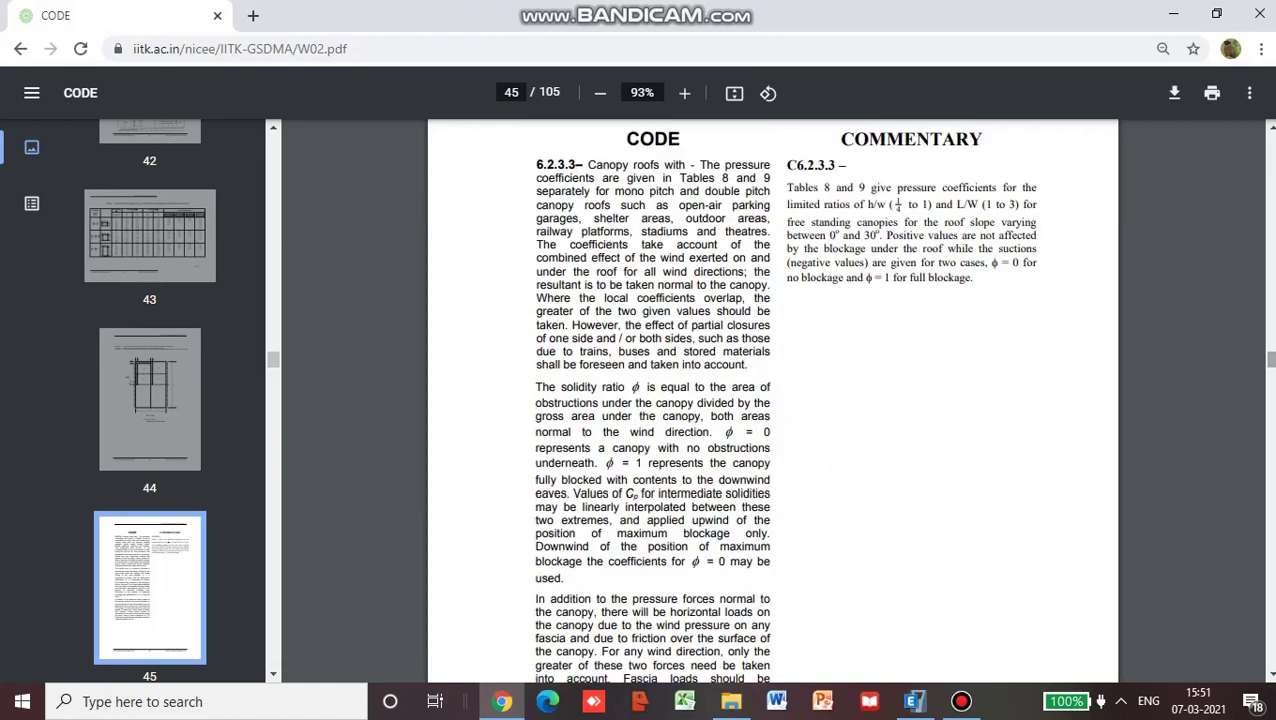
- Look up Table 5 with the external pressure coefficients for walls of rectangular clad buildings in the wind code PDF
{"action": "scroll", "coordinate": [772, 400], "scroll_direction": "up", "scroll_amount": 15}
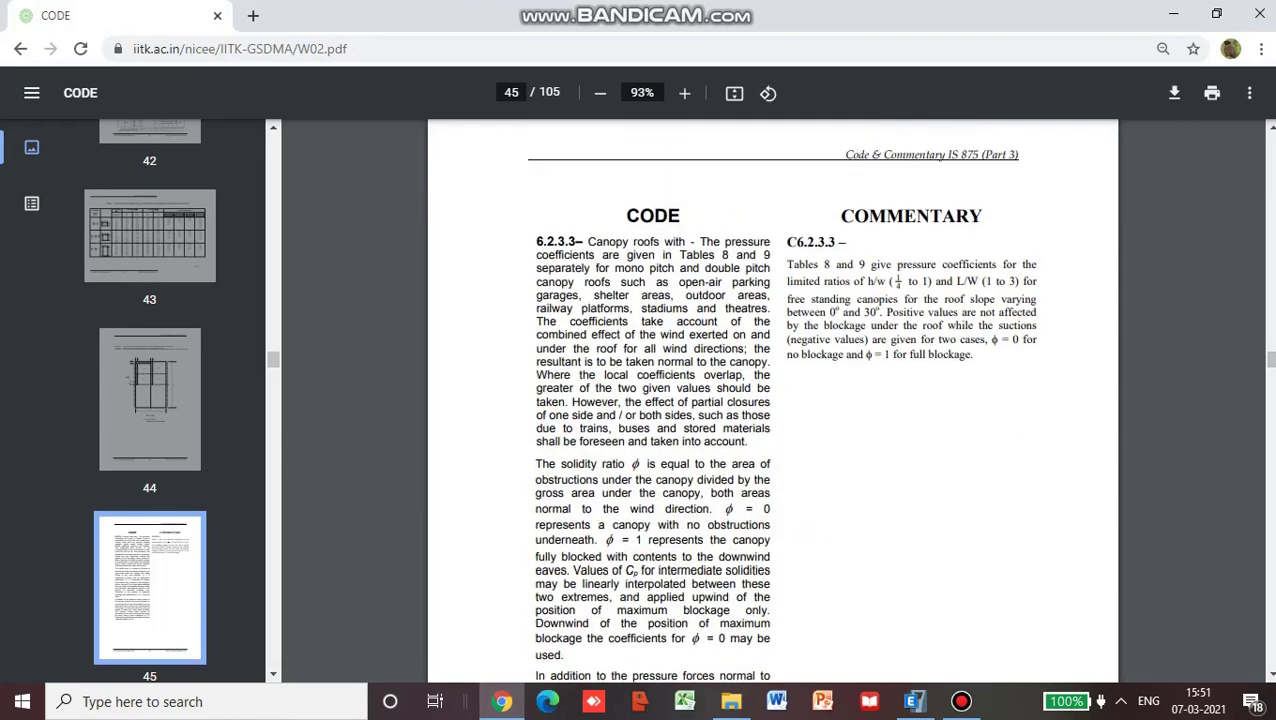
{"action": "scroll", "coordinate": [772, 400], "scroll_direction": "up", "scroll_amount": 10}
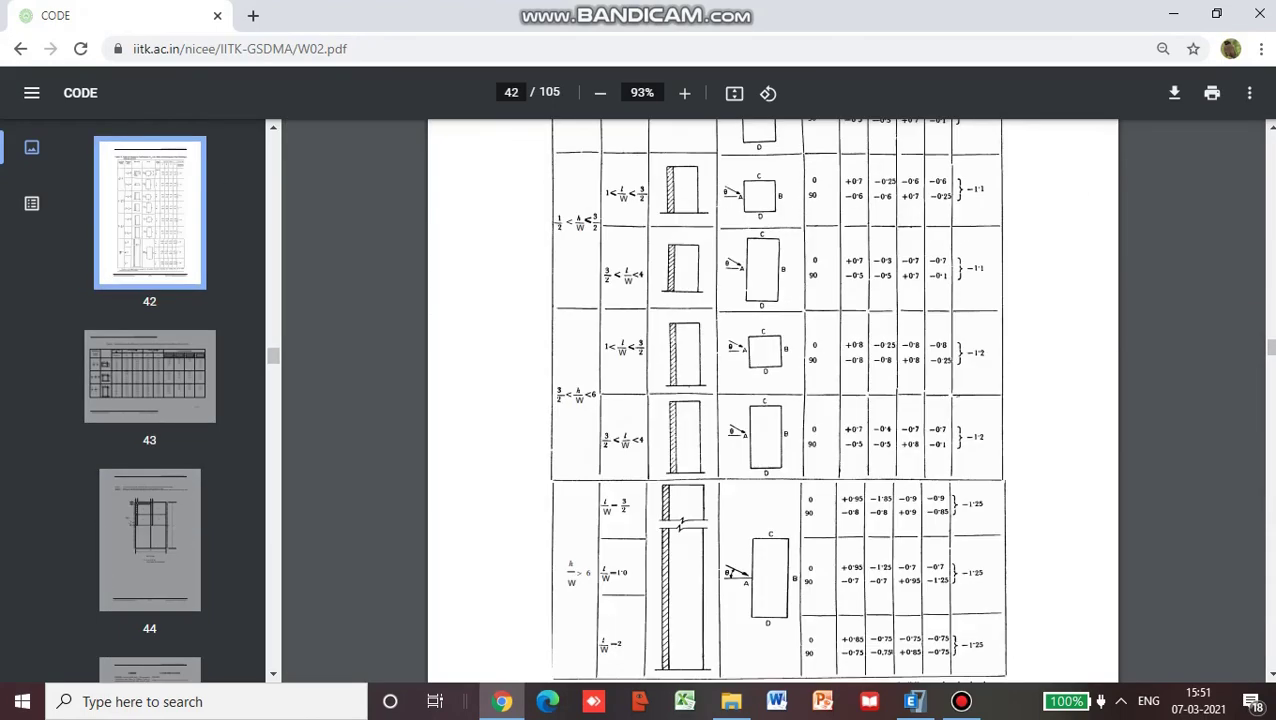
{"action": "scroll", "coordinate": [772, 400], "scroll_direction": "down", "scroll_amount": 2}
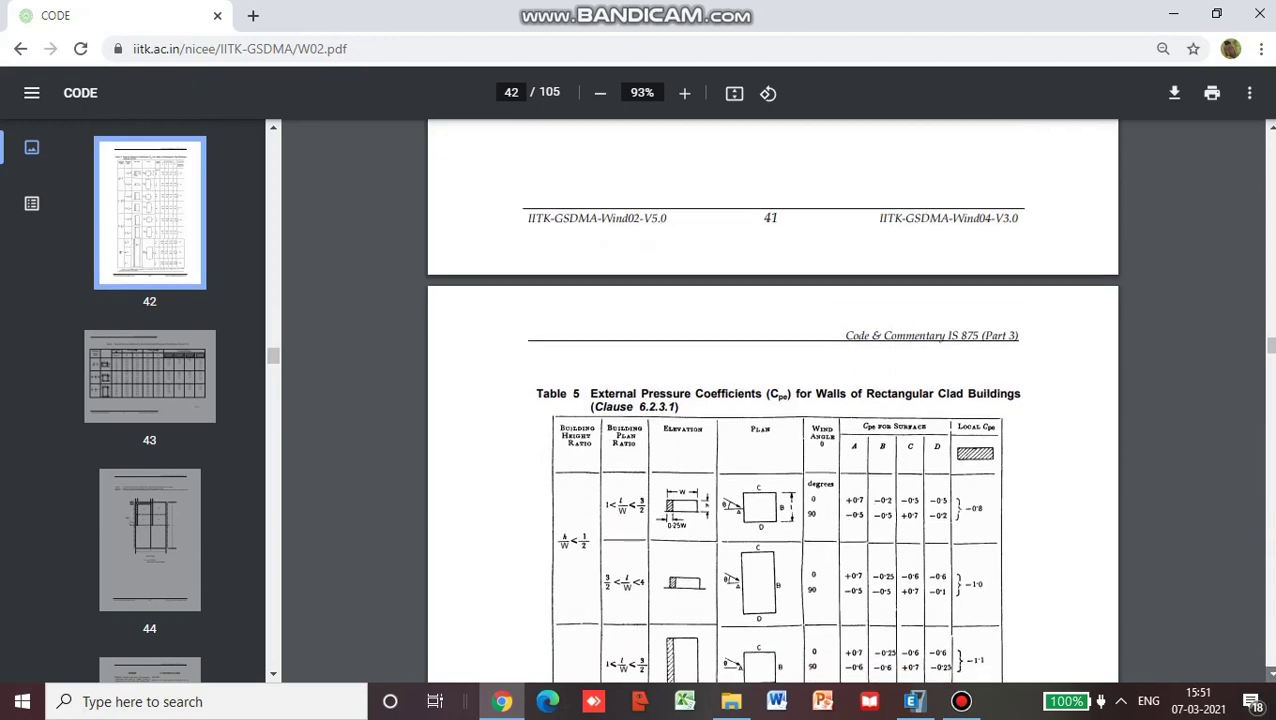
{"action": "scroll", "coordinate": [772, 400], "scroll_direction": "down", "scroll_amount": 3}
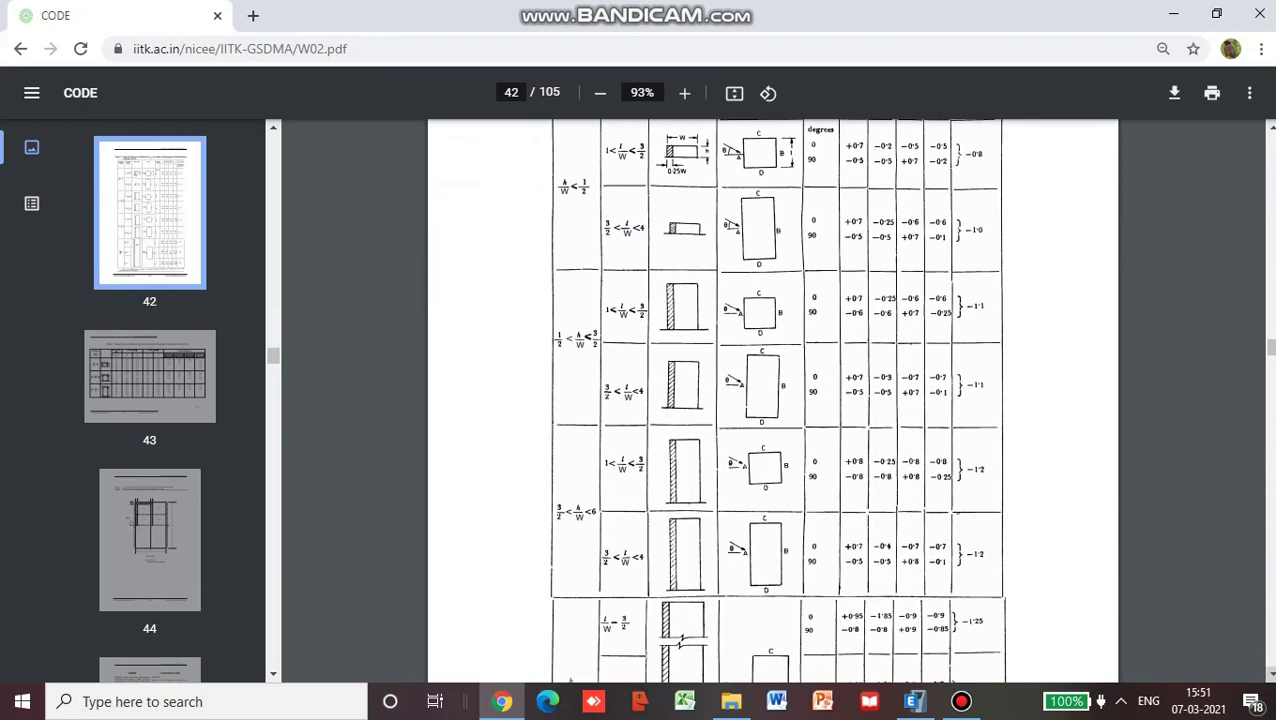
{"action": "scroll", "coordinate": [772, 400], "scroll_direction": "down", "scroll_amount": 1}
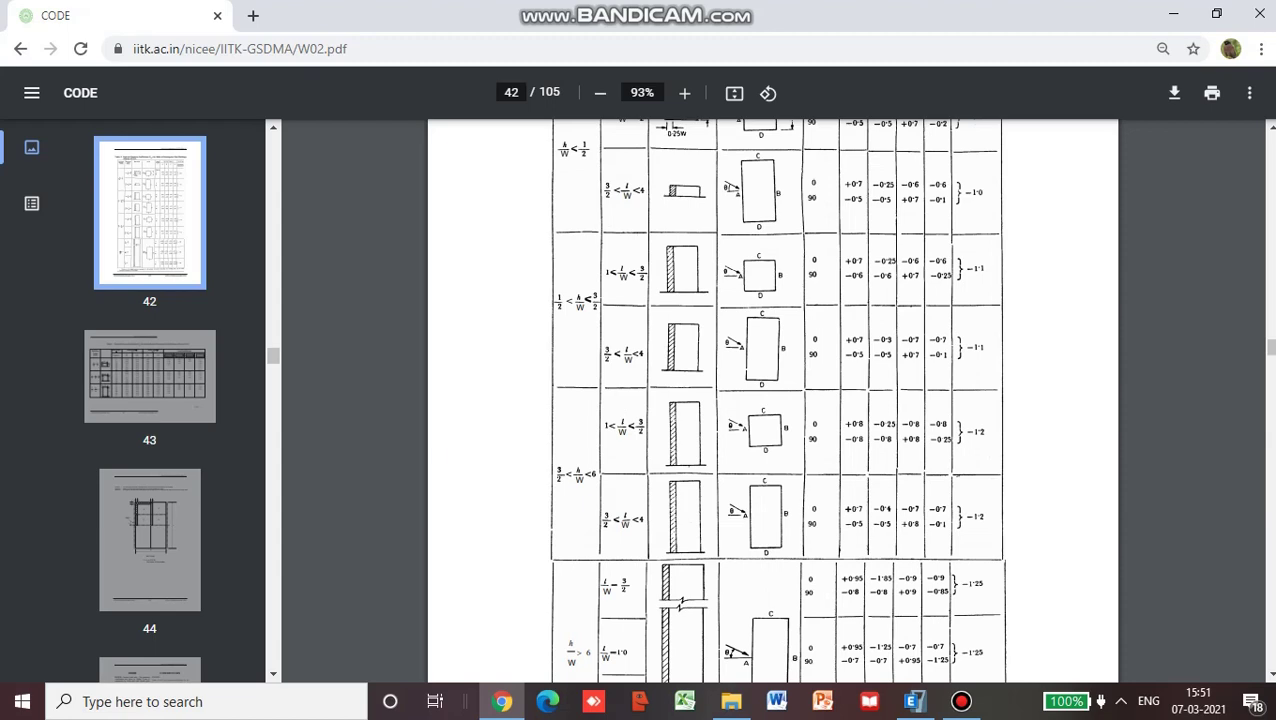
- Switch to ETABS and display the elevation view along grid line D
{"action": "left_click", "coordinate": [913, 701]}
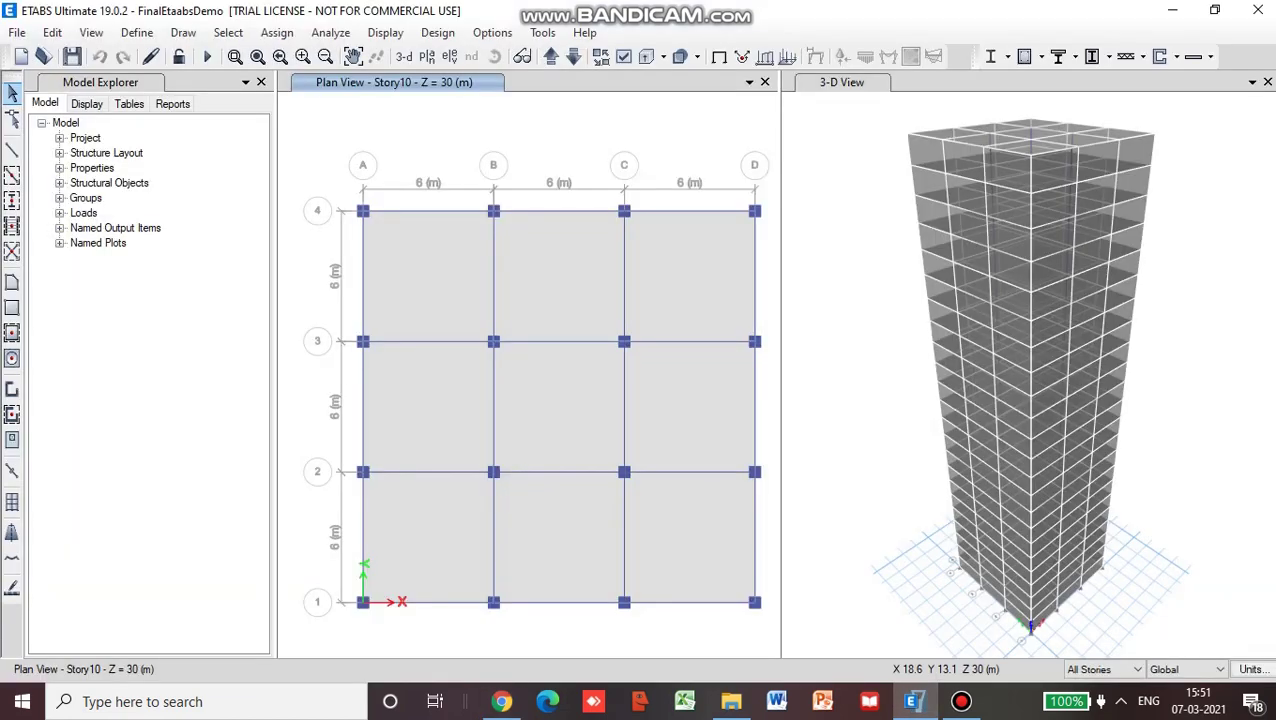
{"action": "left_click", "coordinate": [91, 32]}
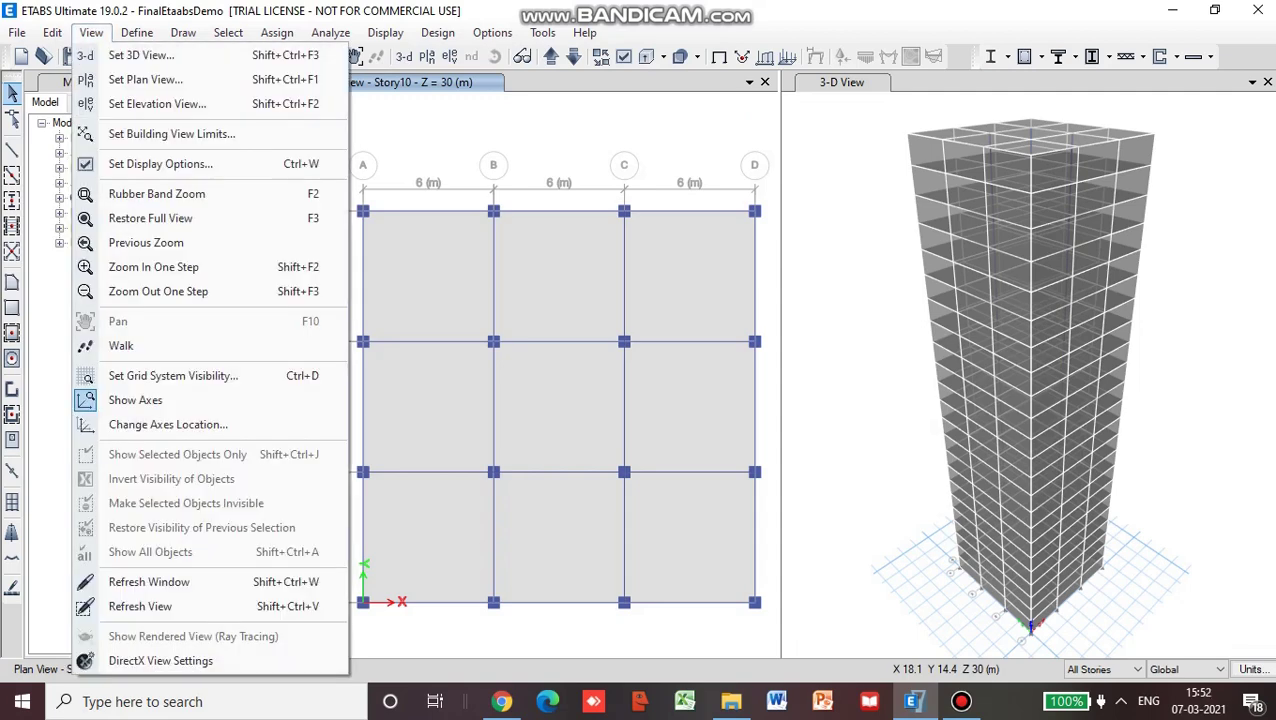
{"action": "left_click", "coordinate": [110, 137]}
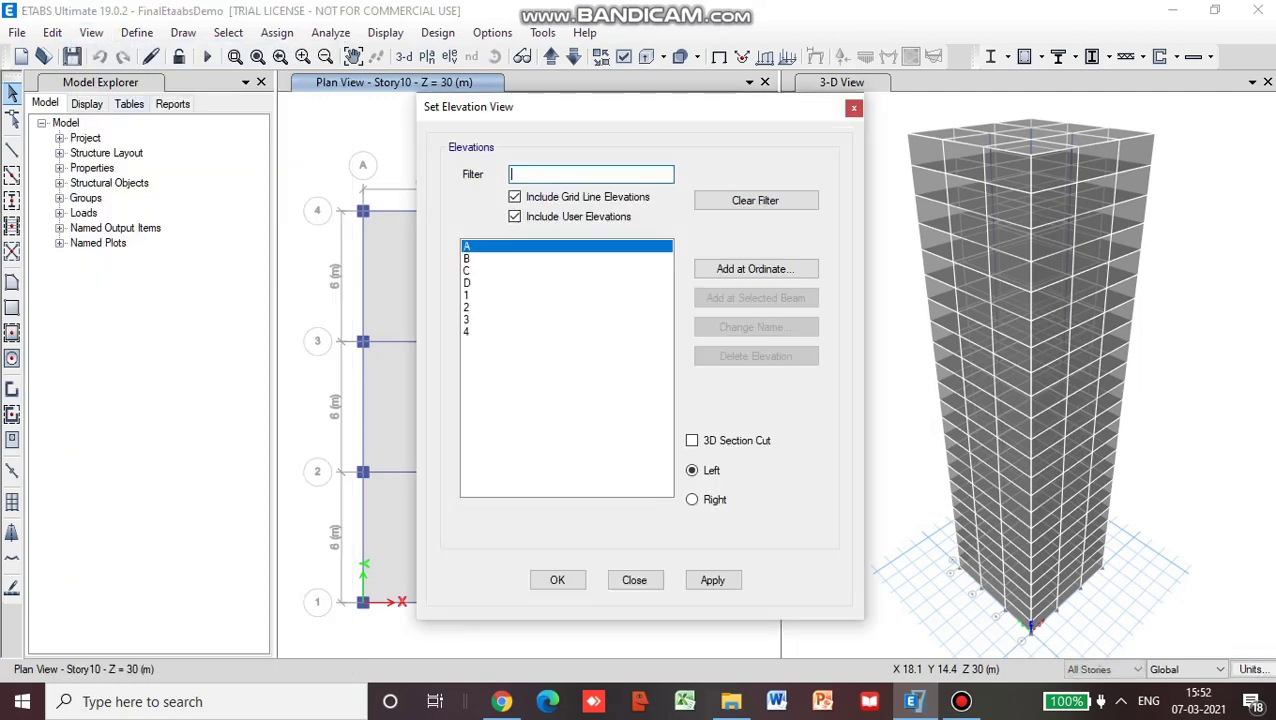
{"action": "left_click", "coordinate": [467, 283]}
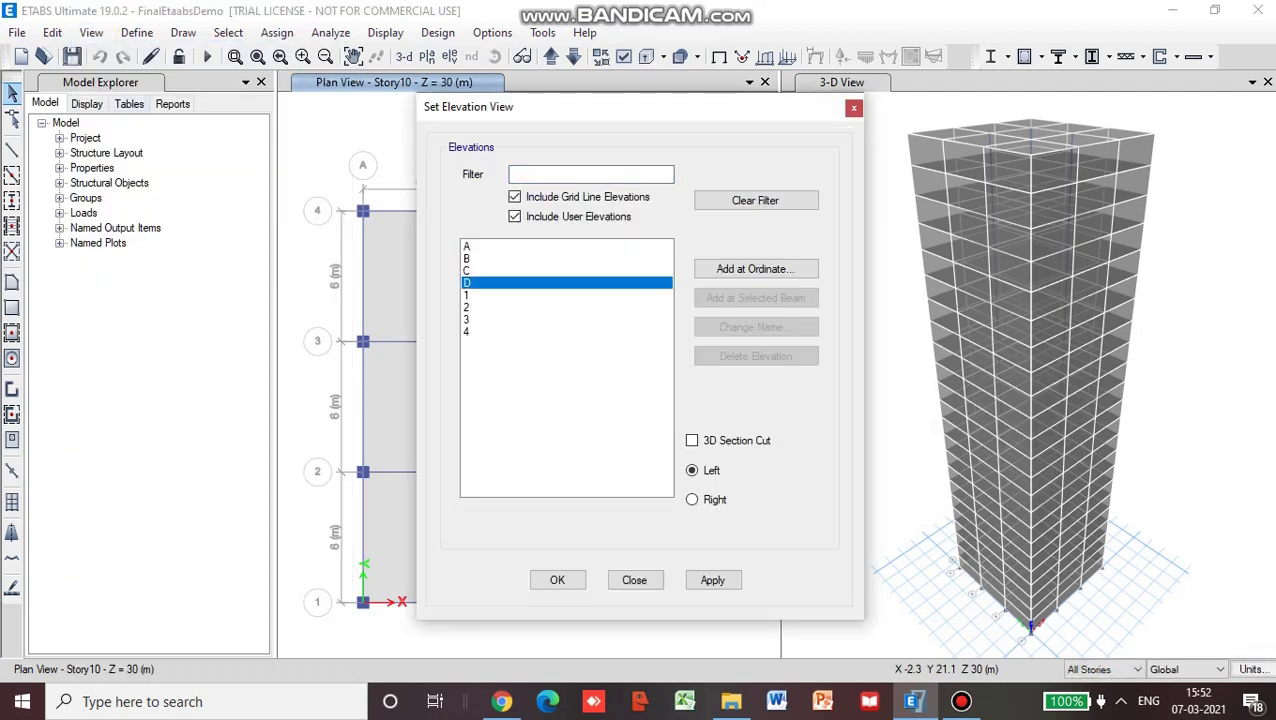
{"action": "left_click", "coordinate": [712, 580]}
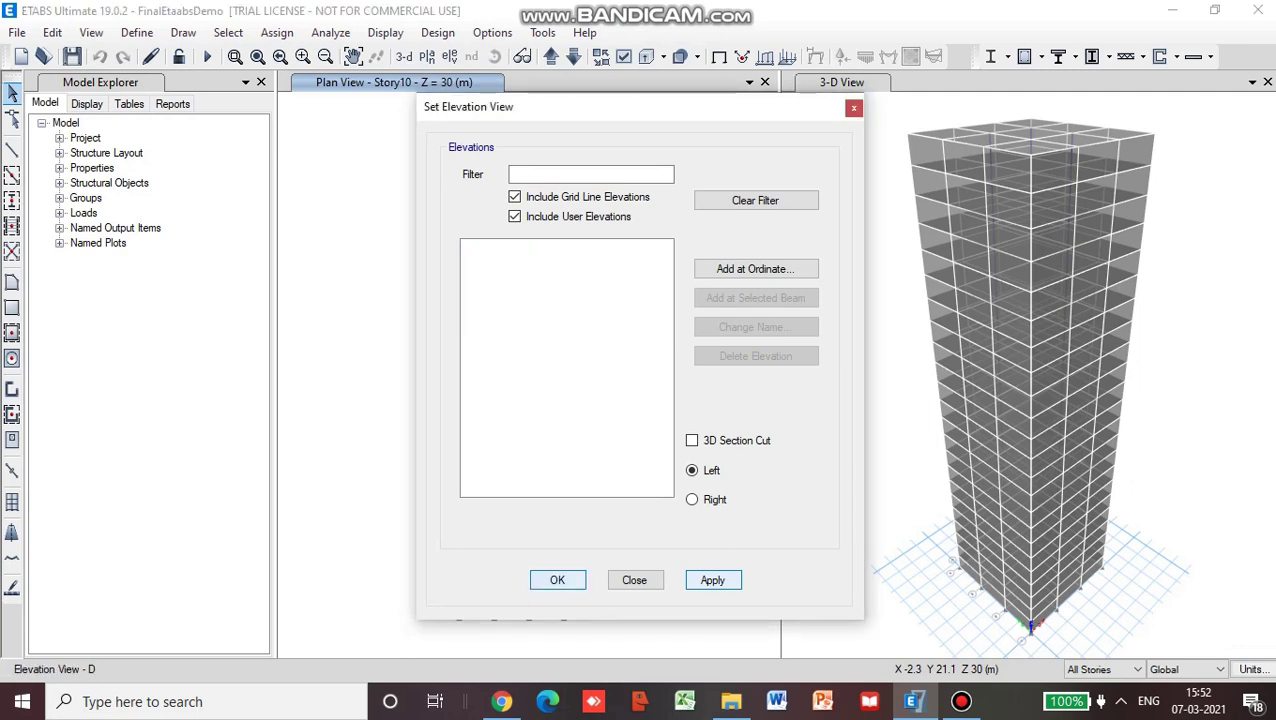
{"action": "key", "text": "Return"}
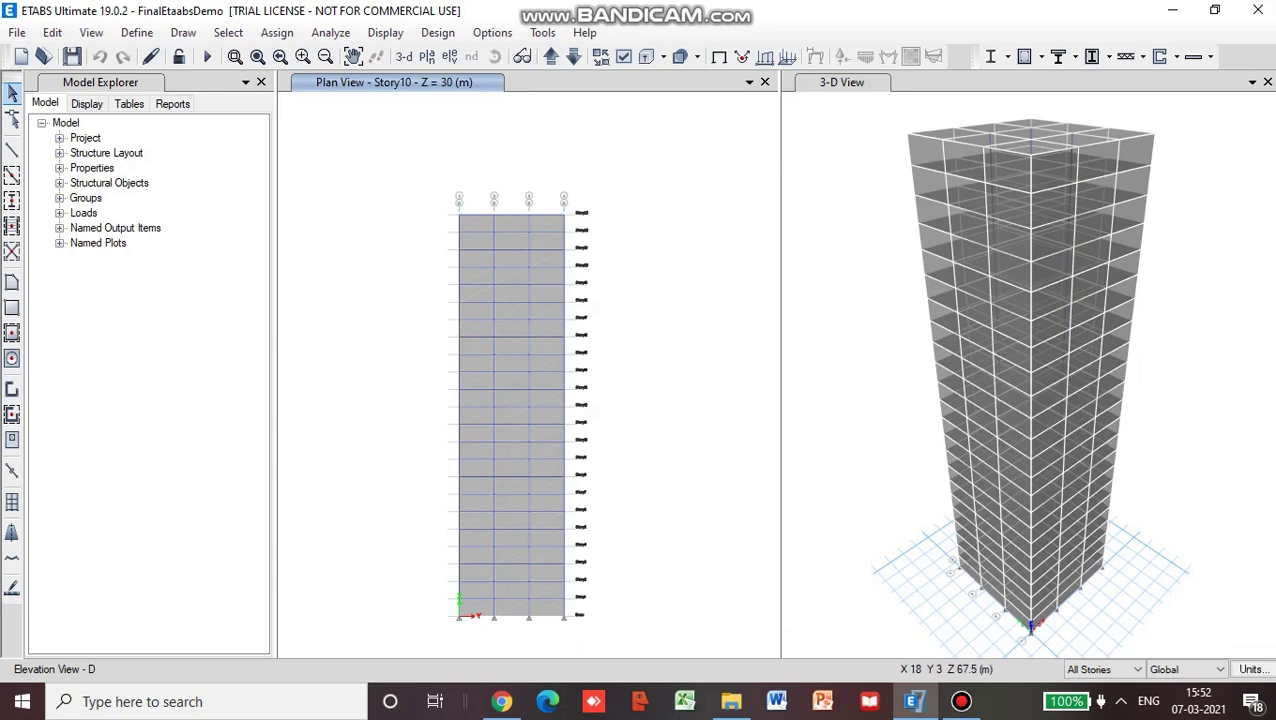
- Assign a leeward or sides wind pressure coefficient of -0.25 for the Wind pattern to all shells in elevation D and recheck the code table
{"action": "left_click", "coordinate": [476, 223]}
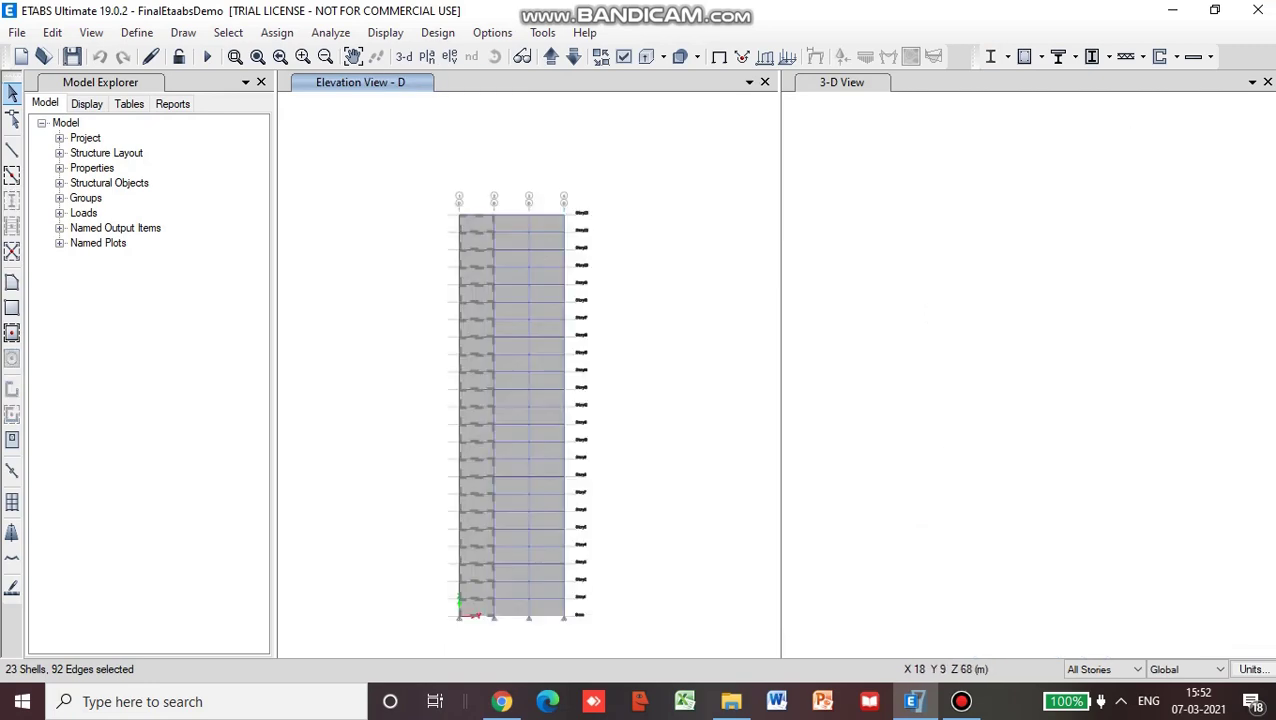
{"action": "left_click", "coordinate": [511, 222]}
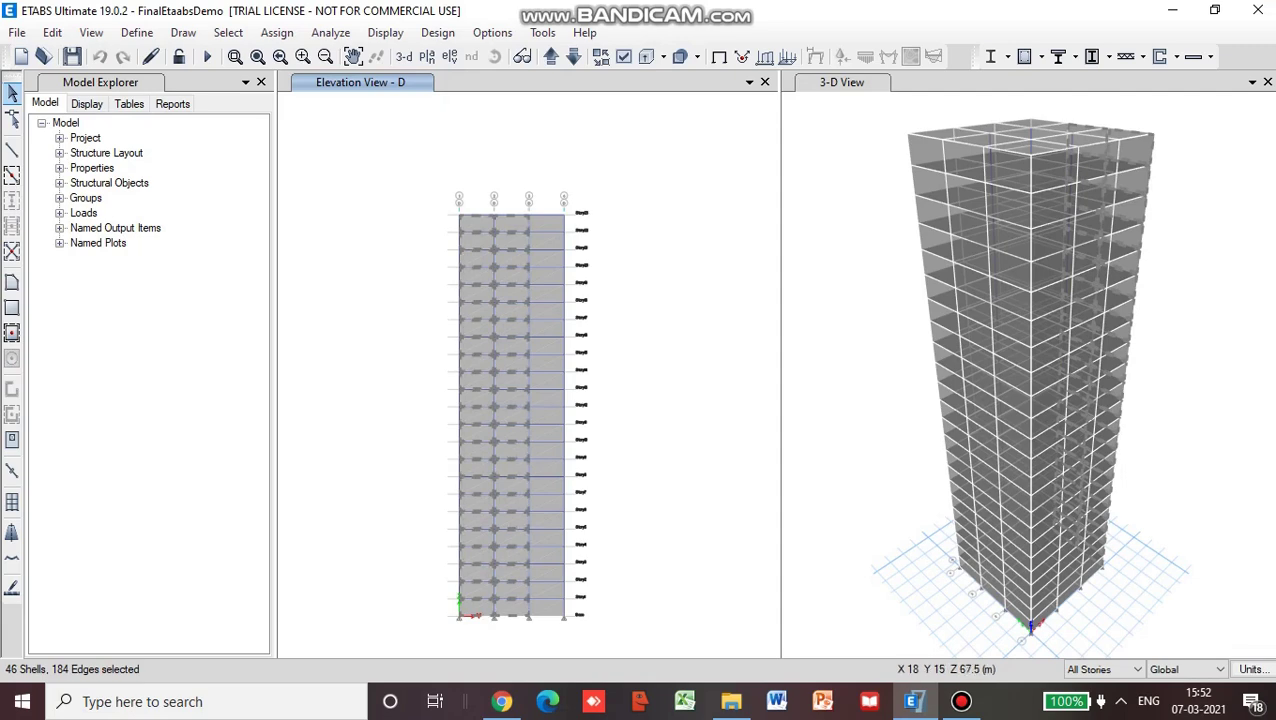
{"action": "left_click", "coordinate": [546, 223]}
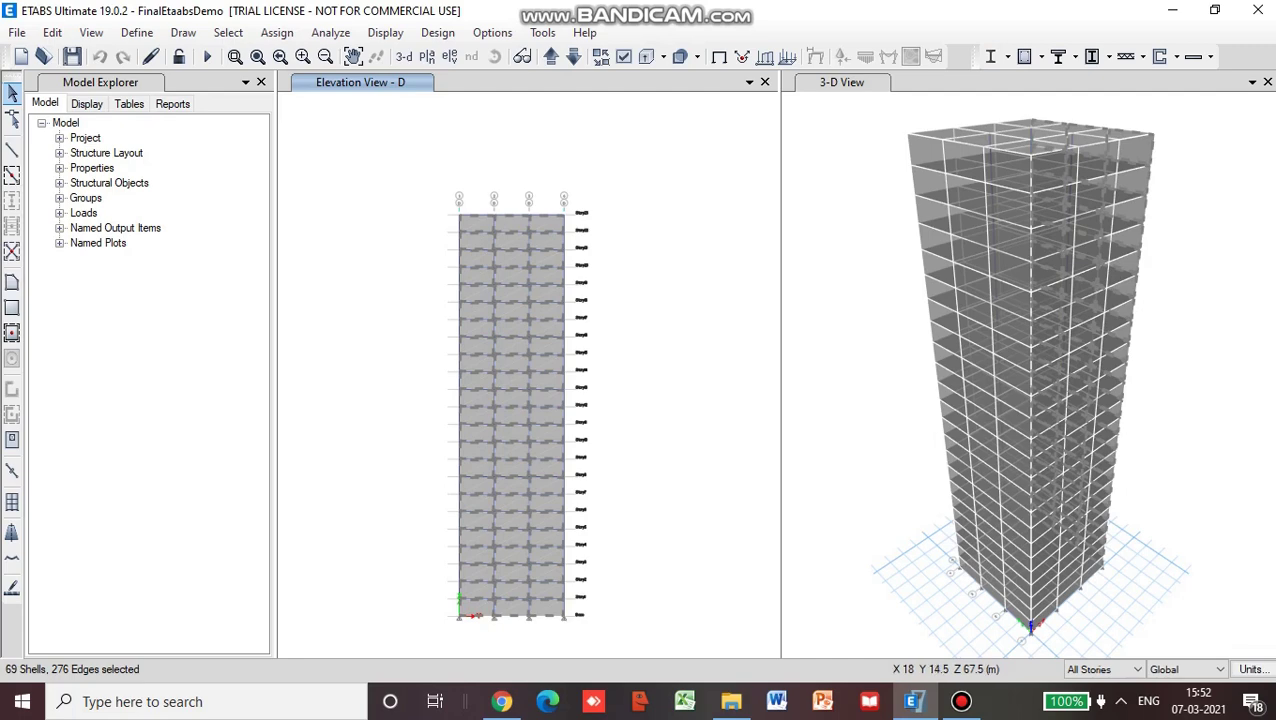
{"action": "key", "text": "alt+a"}
{"action": "mouse_move", "coordinate": [397, 231]}
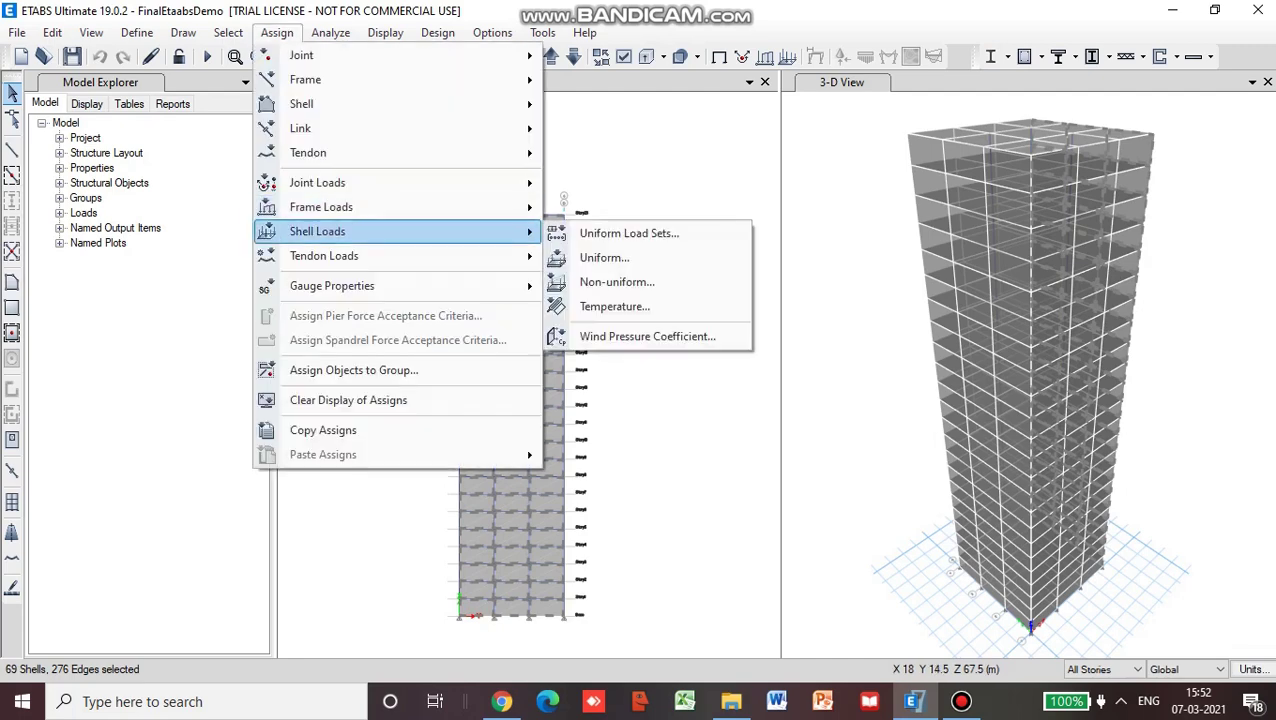
{"action": "left_click", "coordinate": [647, 336]}
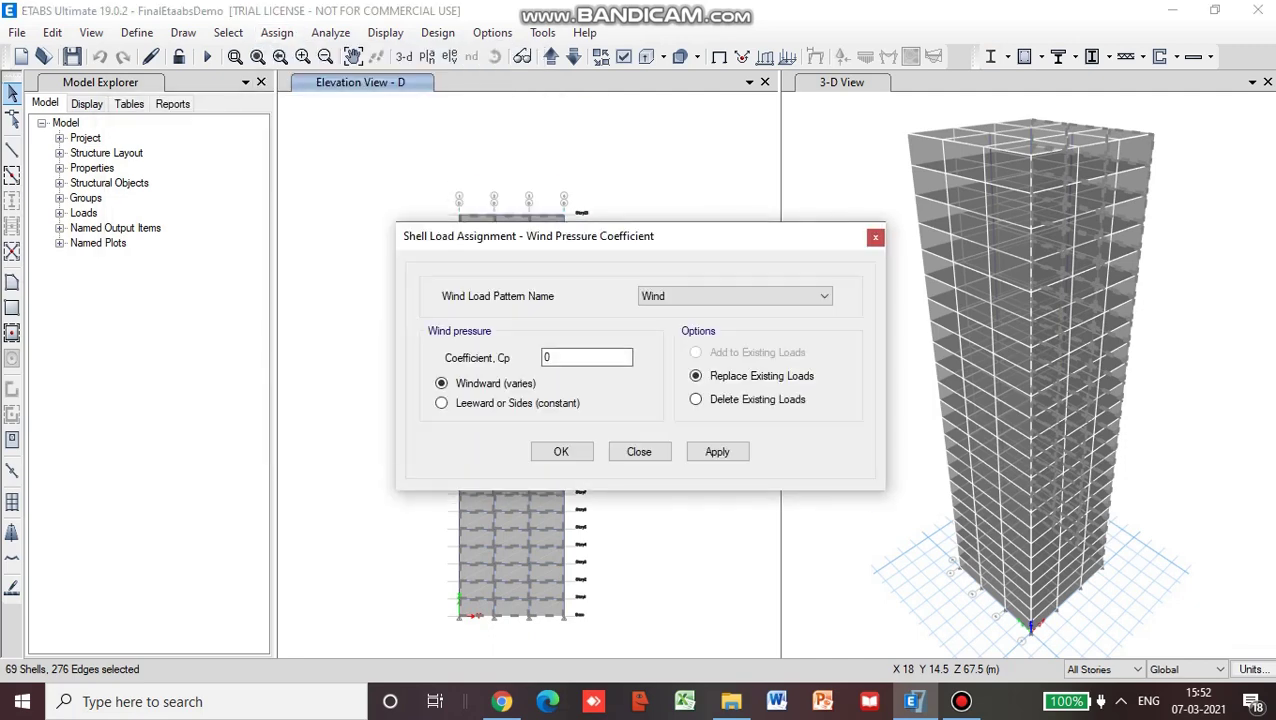
{"action": "double_click", "coordinate": [566, 357]}
{"action": "type", "text": "-0.25"}
{"action": "left_click", "coordinate": [441, 403]}
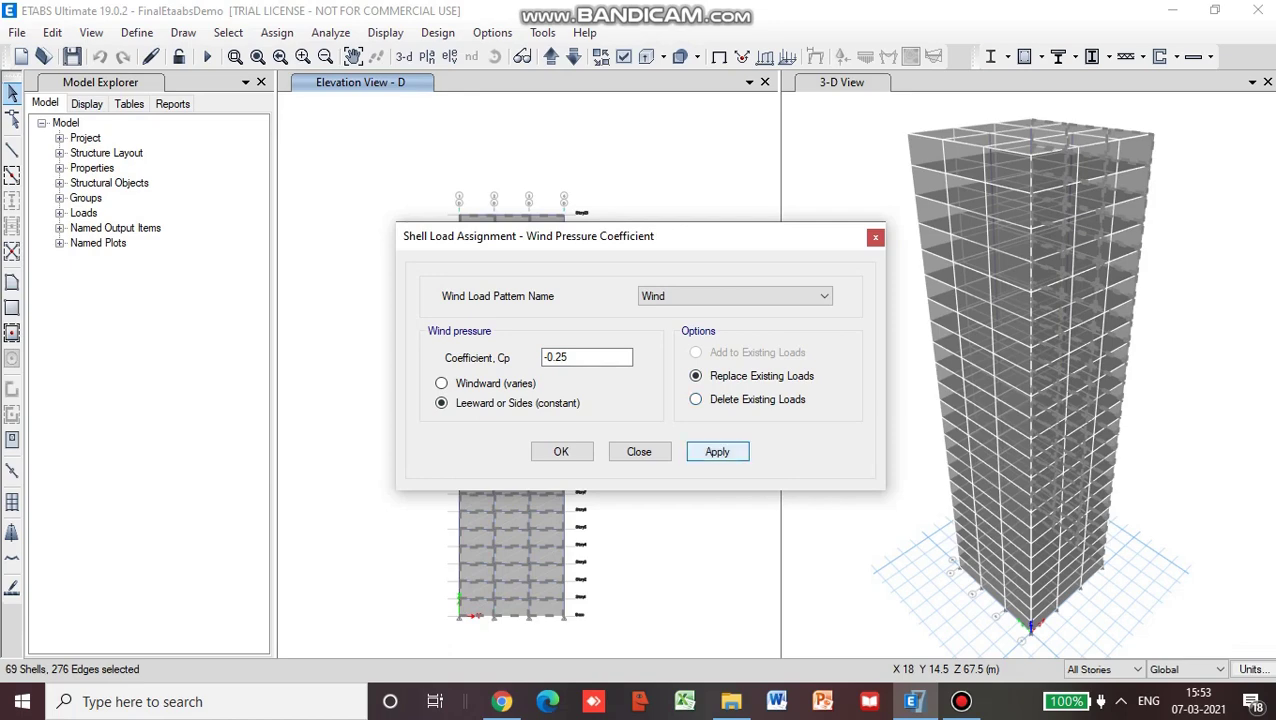
{"action": "left_click", "coordinate": [717, 451]}
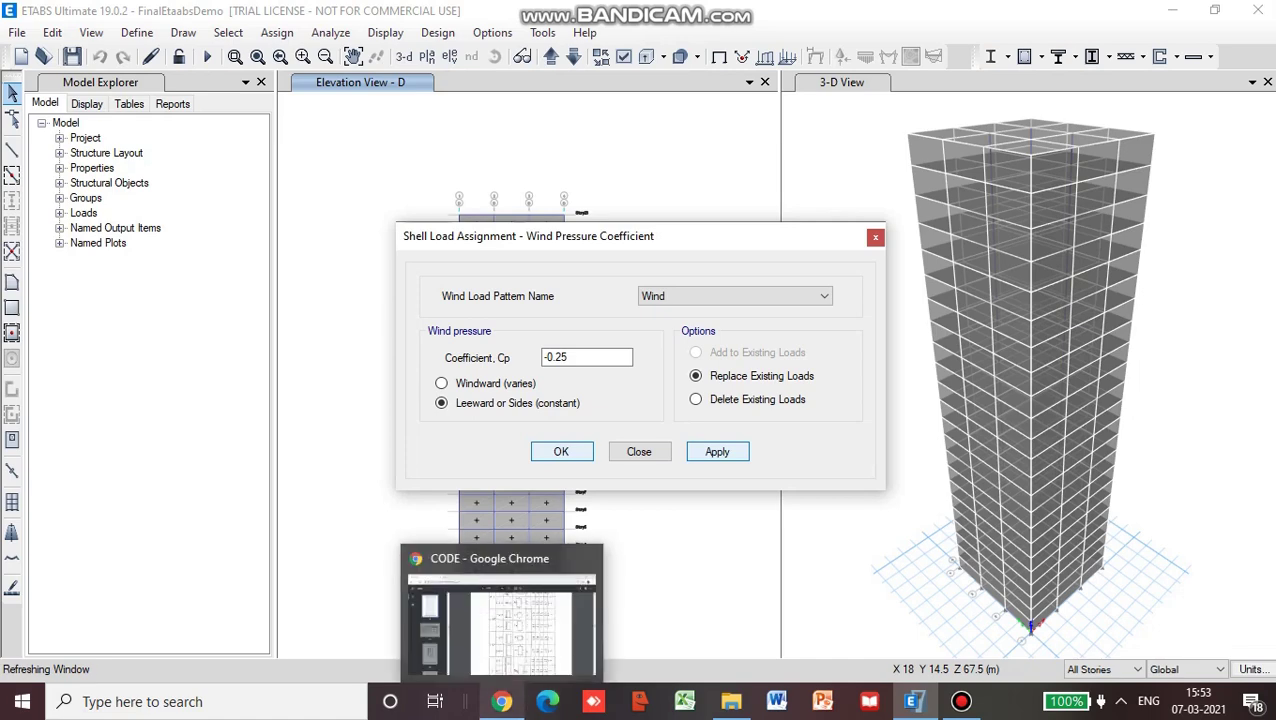
{"action": "left_click", "coordinate": [501, 701]}
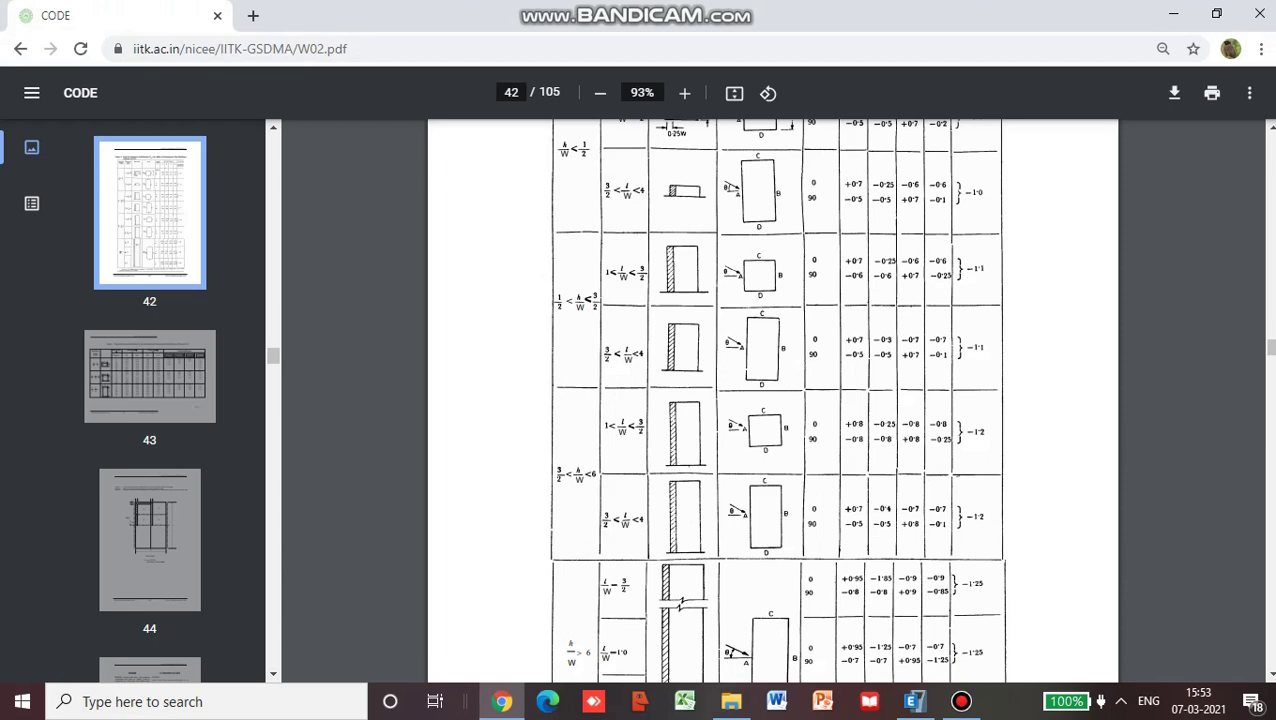
{"action": "left_click", "coordinate": [1172, 14]}
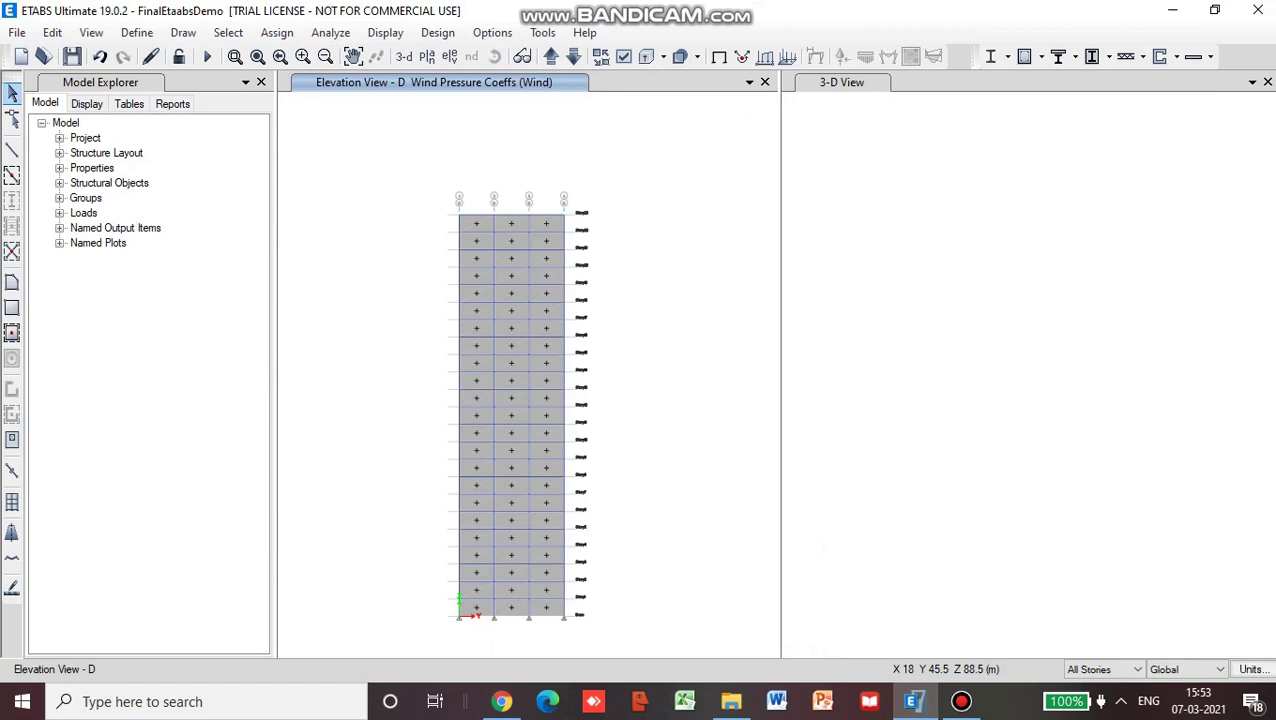
- Display the plan view of Story18 to inspect the assigned wind pressure coefficients
{"action": "left_click", "coordinate": [91, 32]}
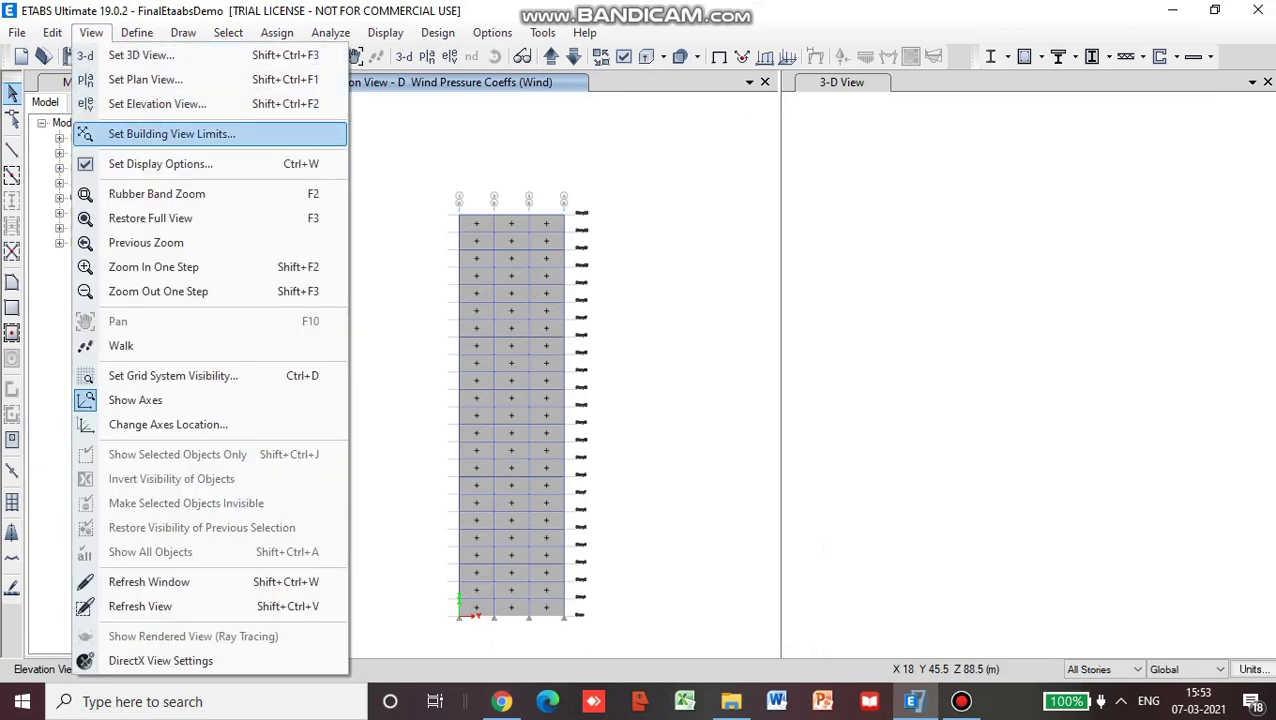
{"action": "key", "text": "Up"}
{"action": "key", "text": "Up"}
{"action": "key", "text": "Return"}
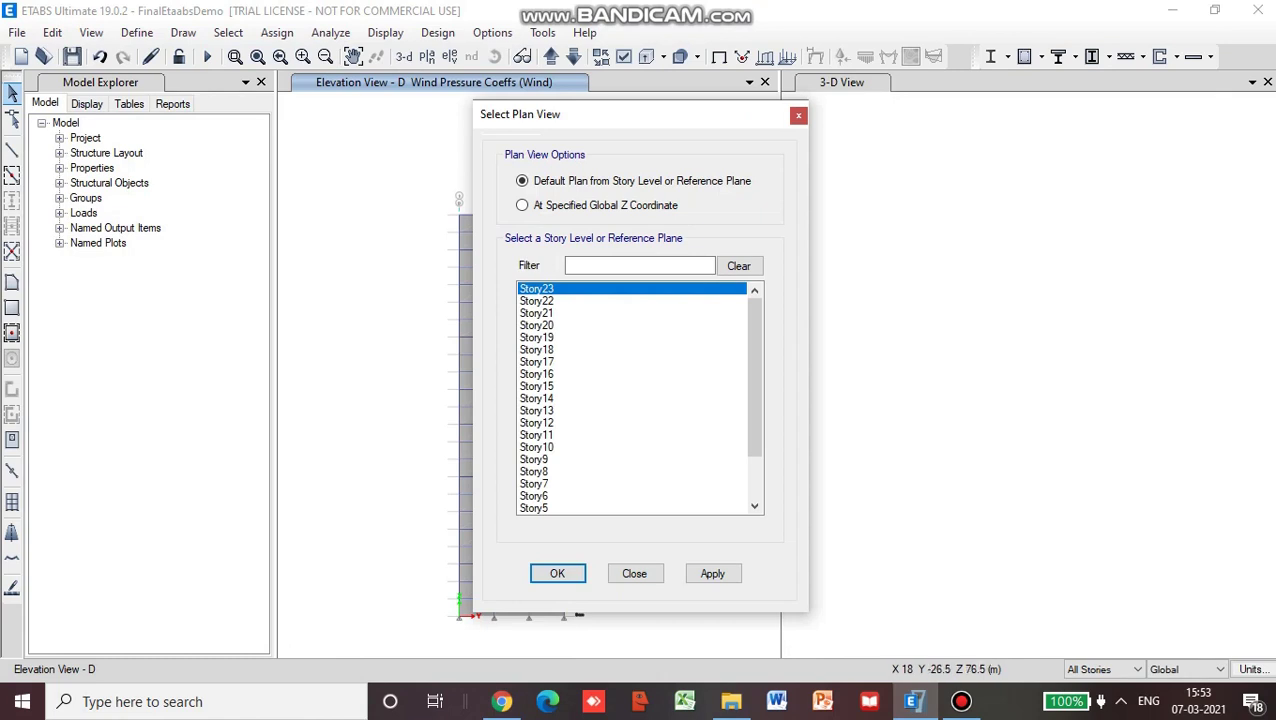
{"action": "left_click", "coordinate": [536, 349]}
{"action": "key", "text": "Tab"}
{"action": "key", "text": "Tab"}
{"action": "key", "text": "Tab"}
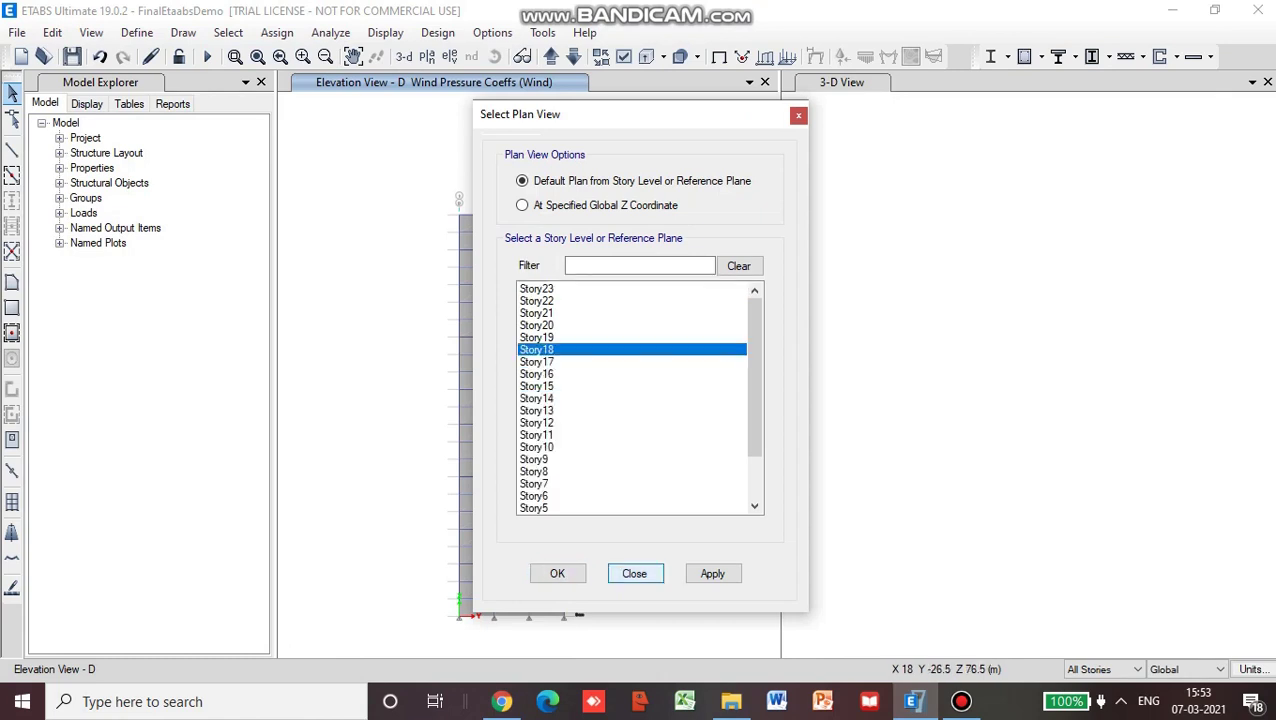
{"action": "key", "text": "space"}
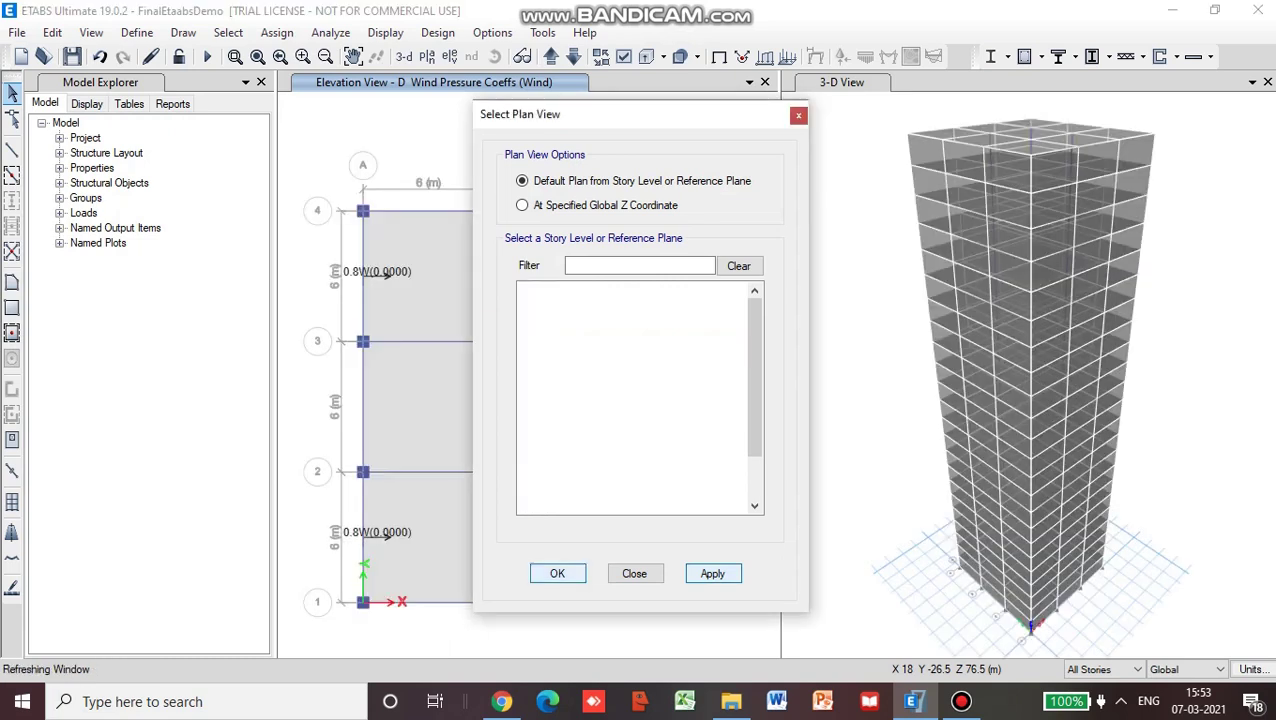
{"action": "left_click", "coordinate": [550, 573]}
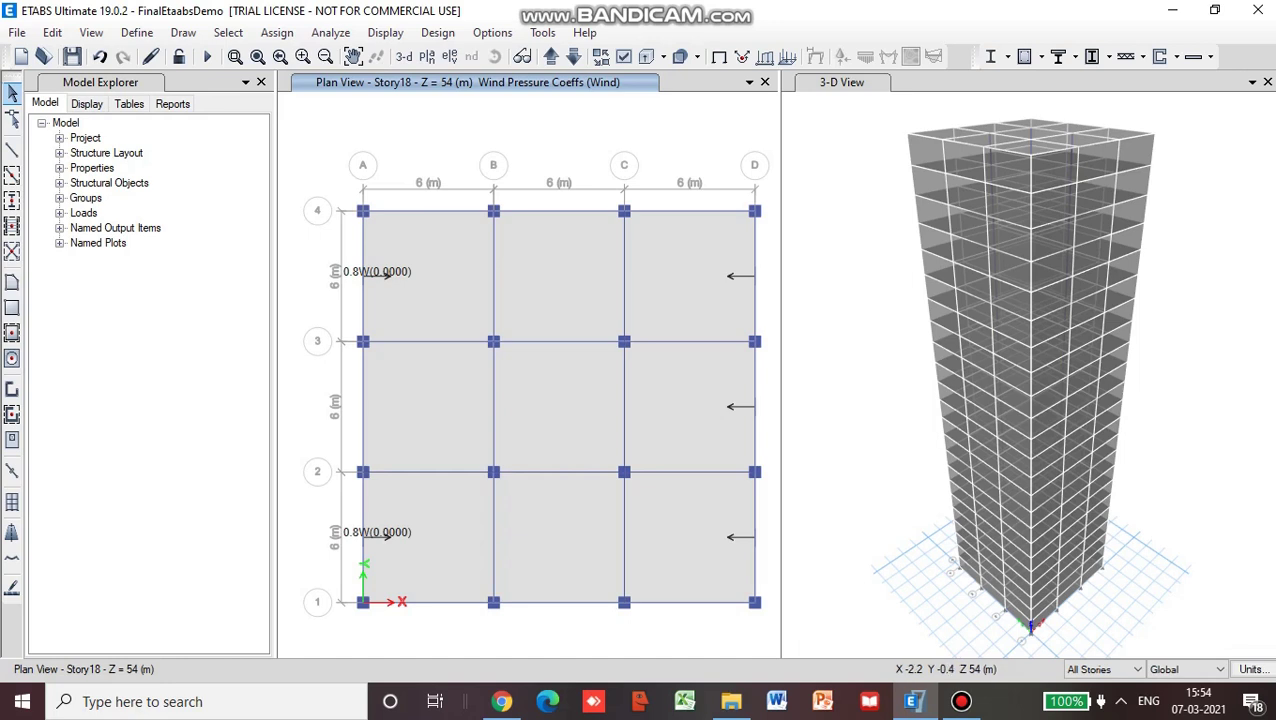
- Display the elevation view along grid line 1
{"action": "left_click", "coordinate": [91, 32]}
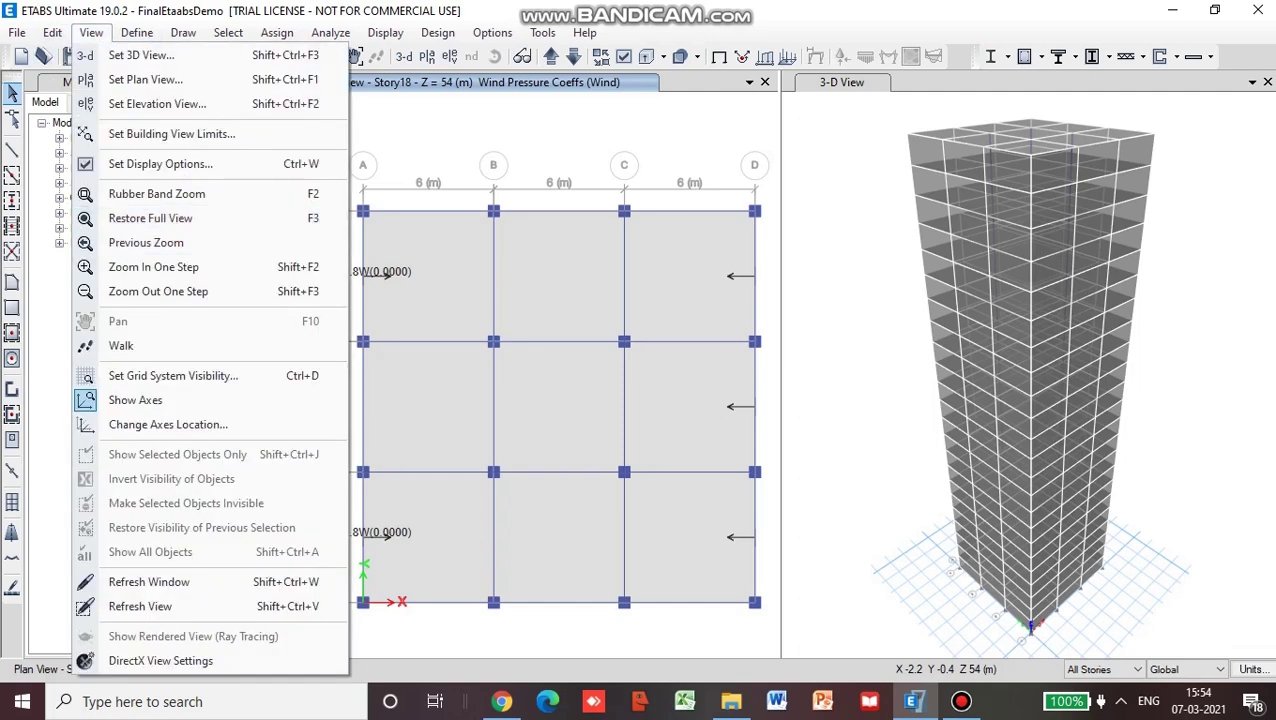
{"action": "left_click", "coordinate": [157, 104]}
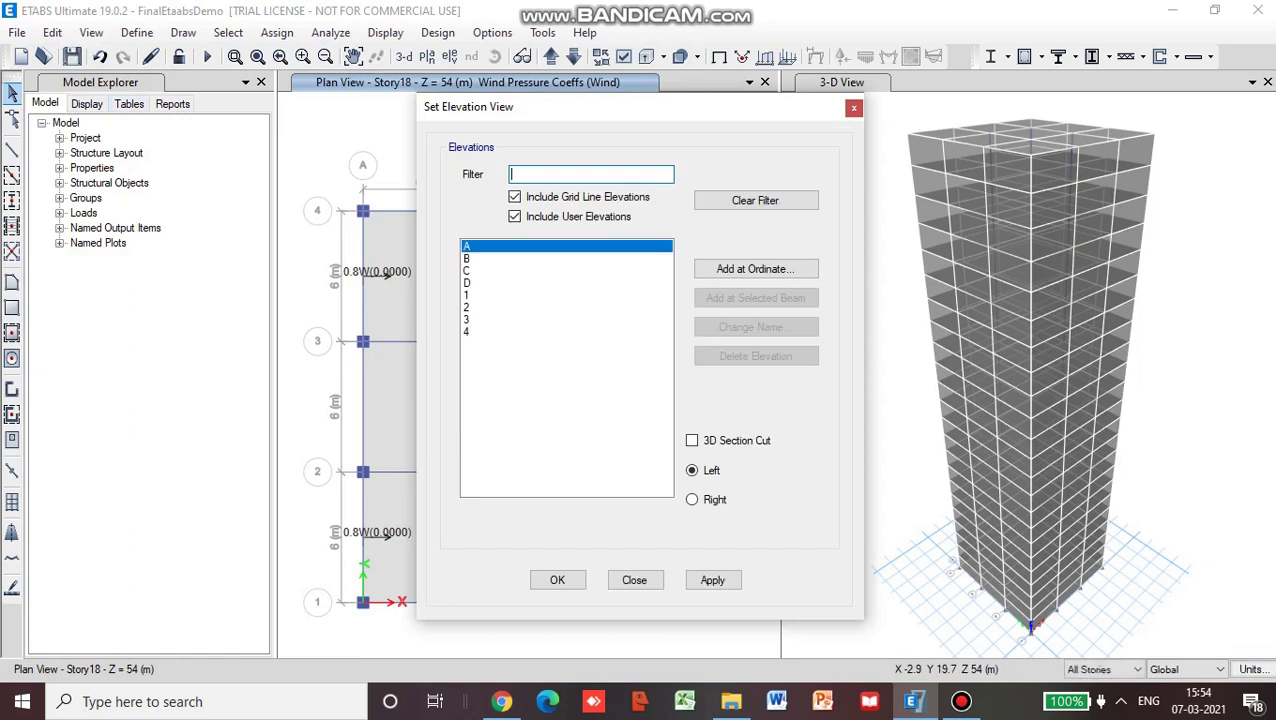
{"action": "left_click", "coordinate": [467, 307]}
{"action": "left_click", "coordinate": [467, 295]}
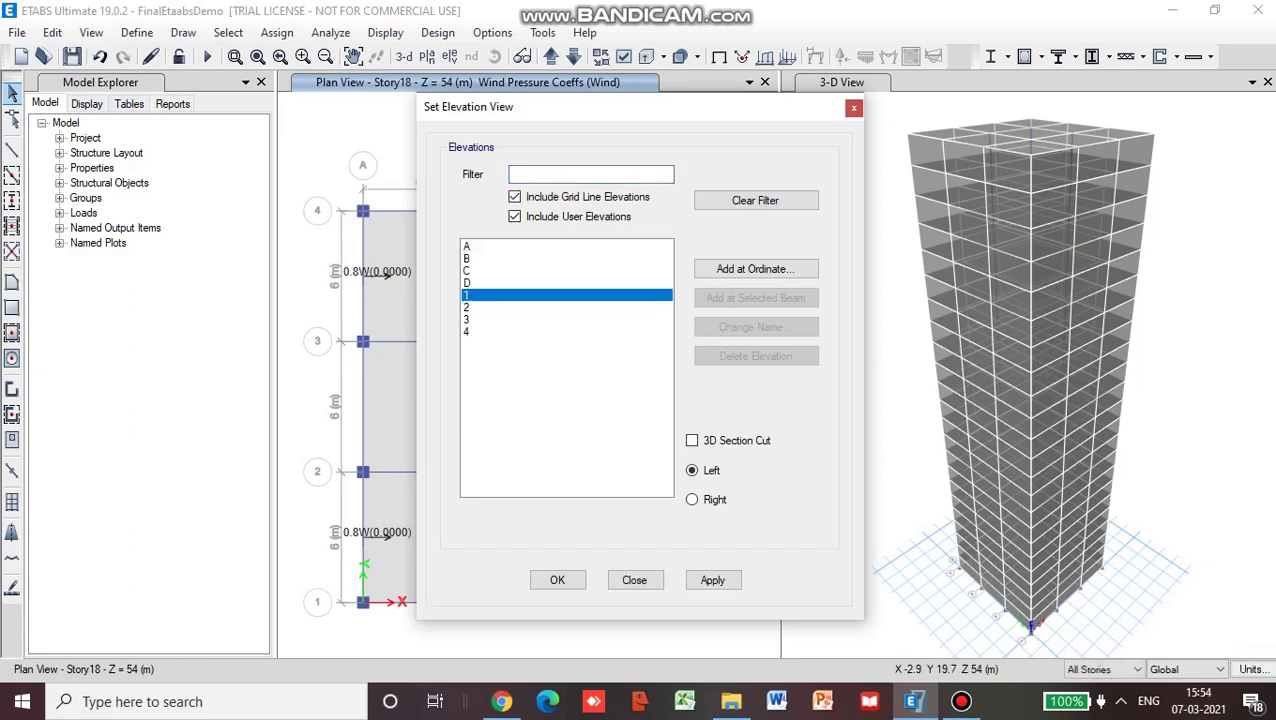
{"action": "left_click", "coordinate": [712, 580]}
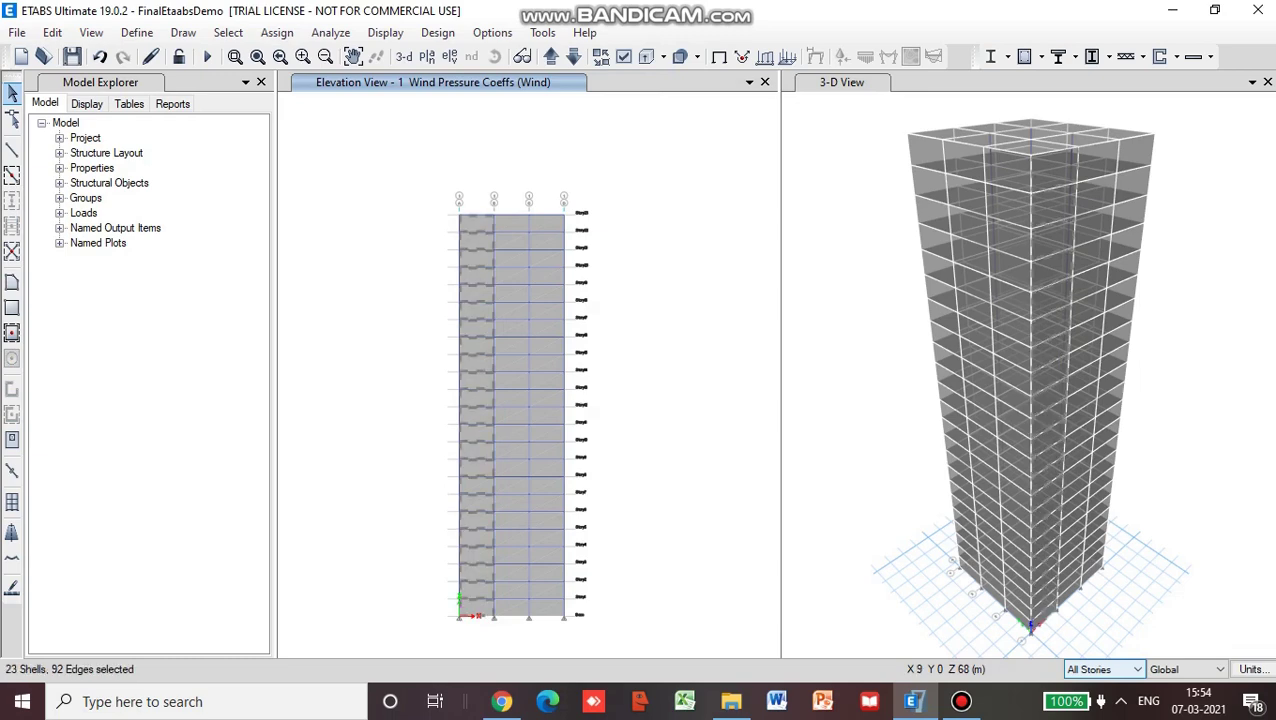
- Assign a leeward or sides wind pressure coefficient of -0.8 for the Wind pattern to all shells in elevation 1
{"action": "left_click", "coordinate": [511, 221]}
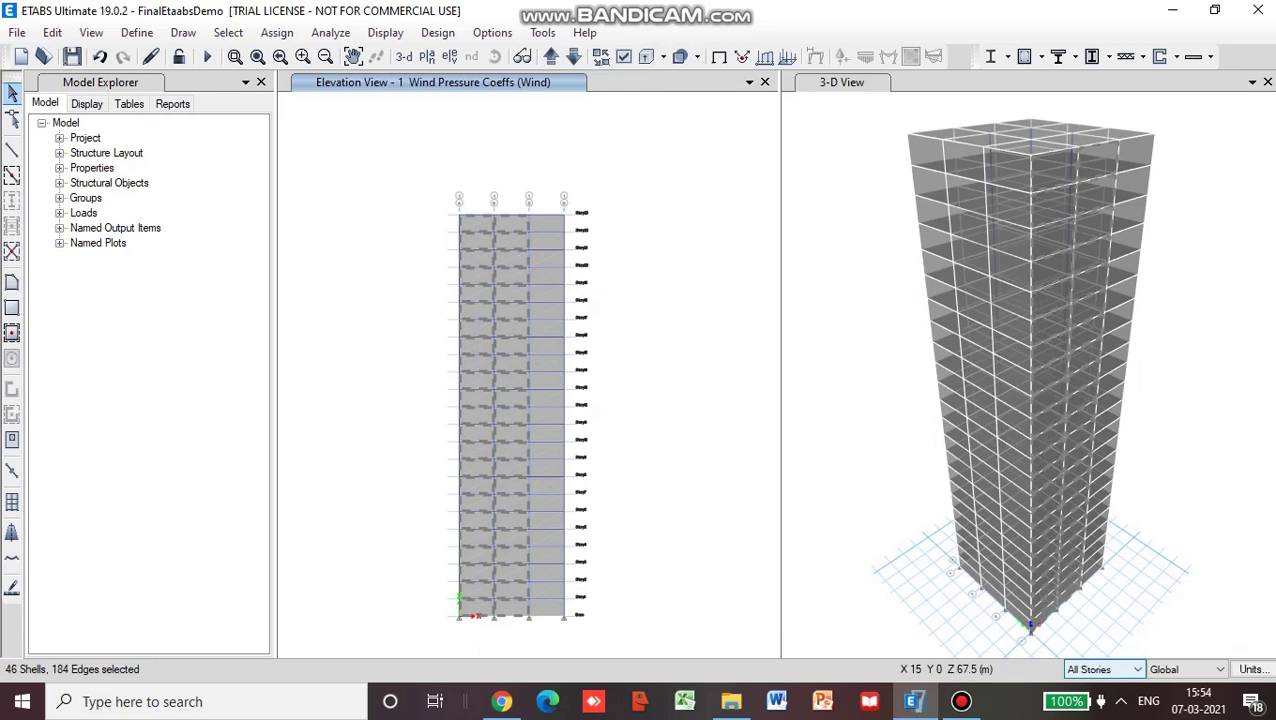
{"action": "left_click", "coordinate": [546, 222]}
{"action": "left_click", "coordinate": [277, 32]}
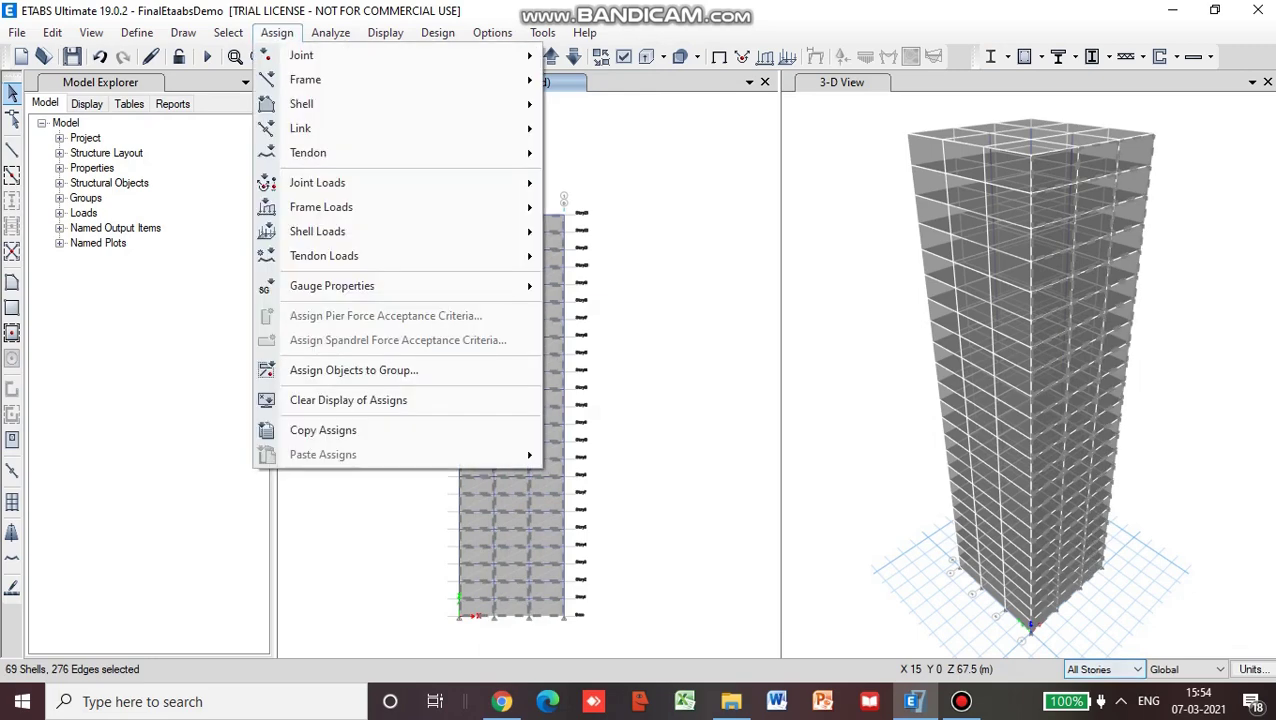
{"action": "mouse_move", "coordinate": [330, 182]}
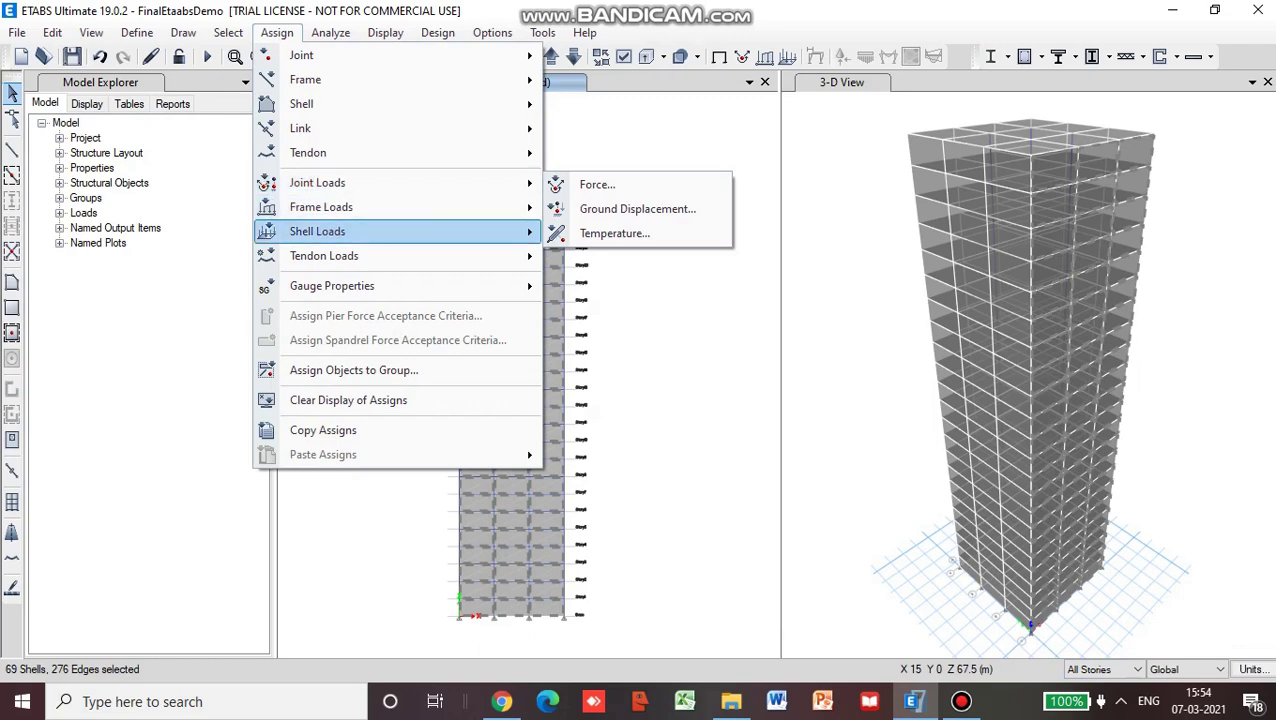
{"action": "mouse_move", "coordinate": [317, 231]}
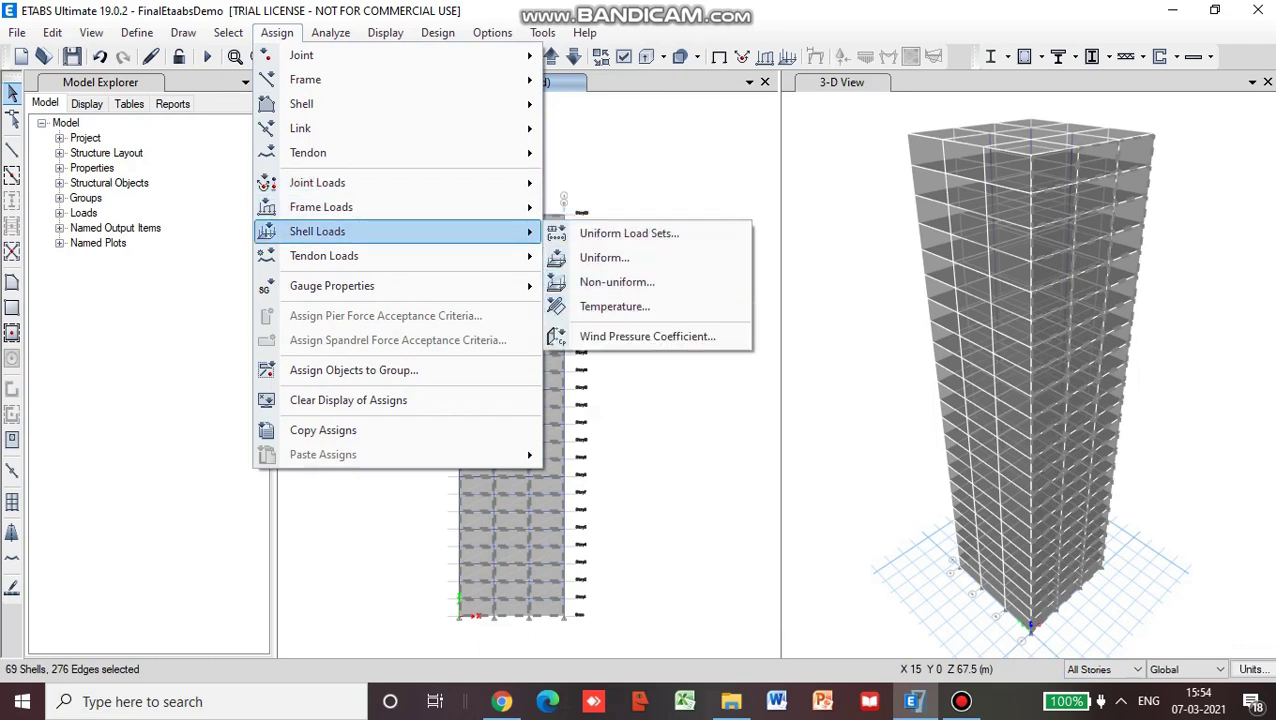
{"action": "left_click", "coordinate": [640, 336]}
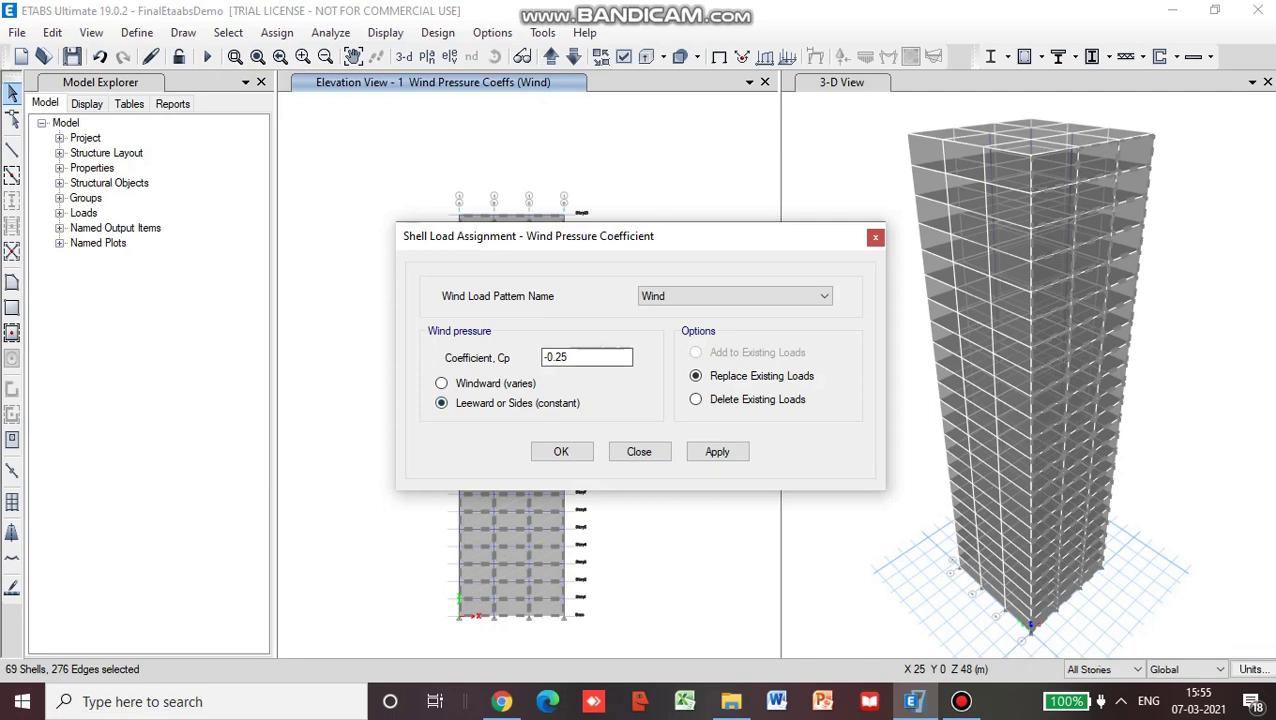
{"action": "left_click_drag", "start_coordinate": [569, 357], "coordinate": [547, 357]}
{"action": "type", "text": "-0.8"}
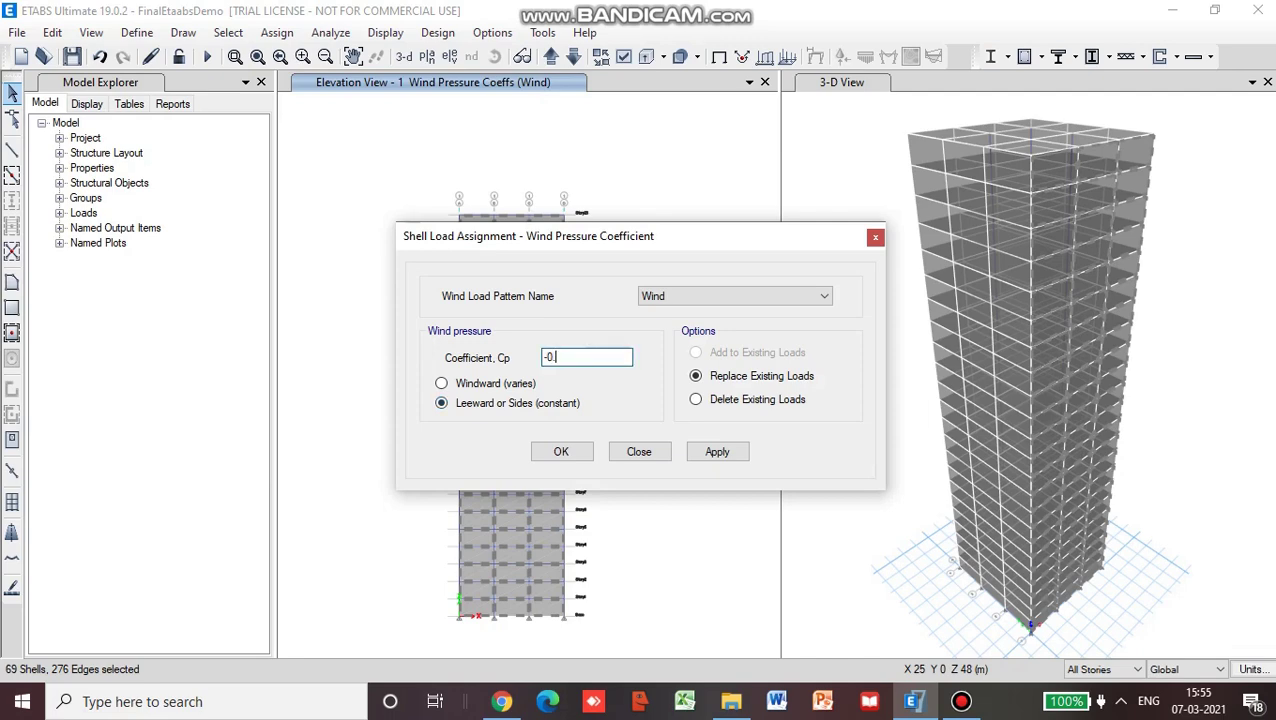
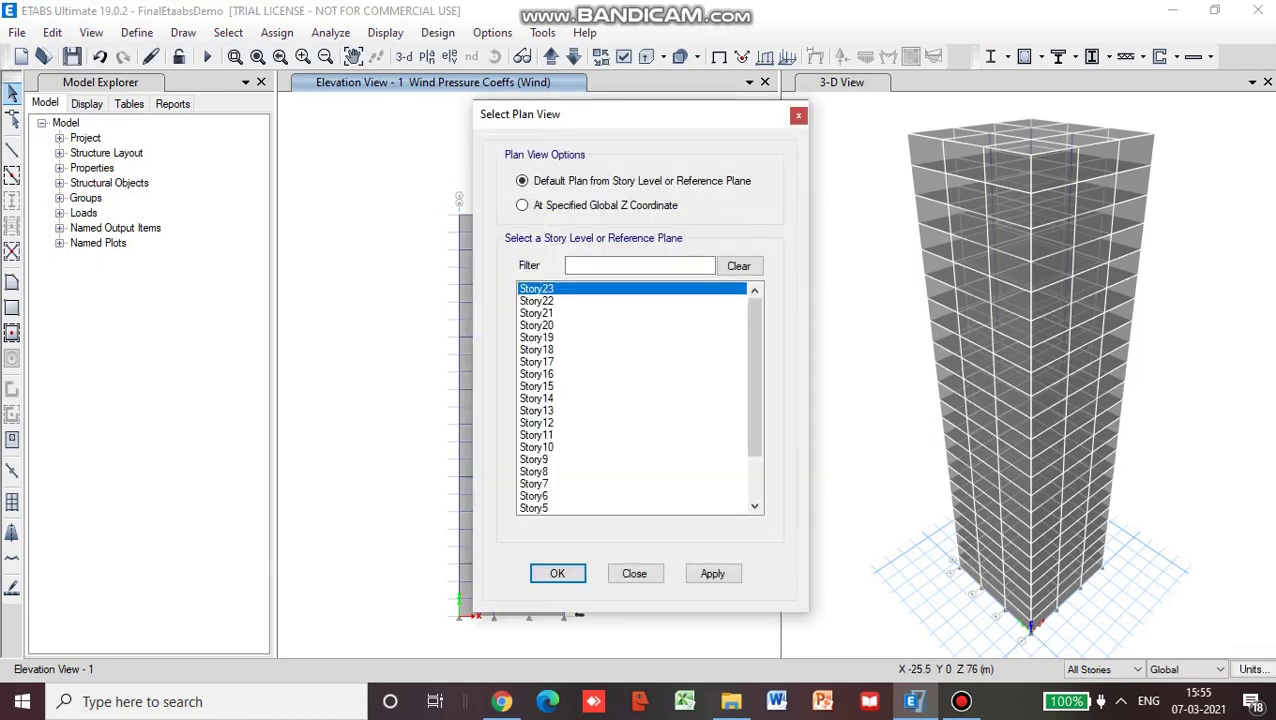
- Display the plan view of Story18 to inspect the wind pressure coefficients along grid line 1
{"action": "left_click", "coordinate": [536, 349]}
{"action": "left_click", "coordinate": [712, 573]}
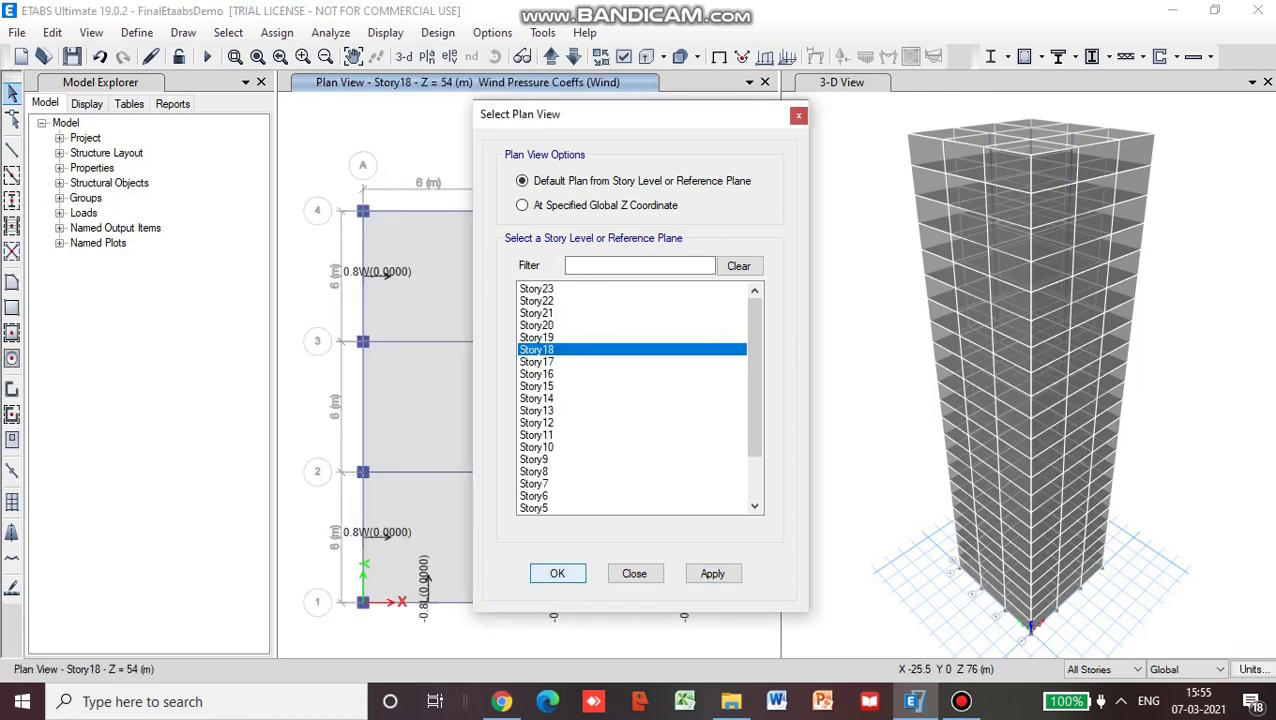
{"action": "key", "text": "Return"}
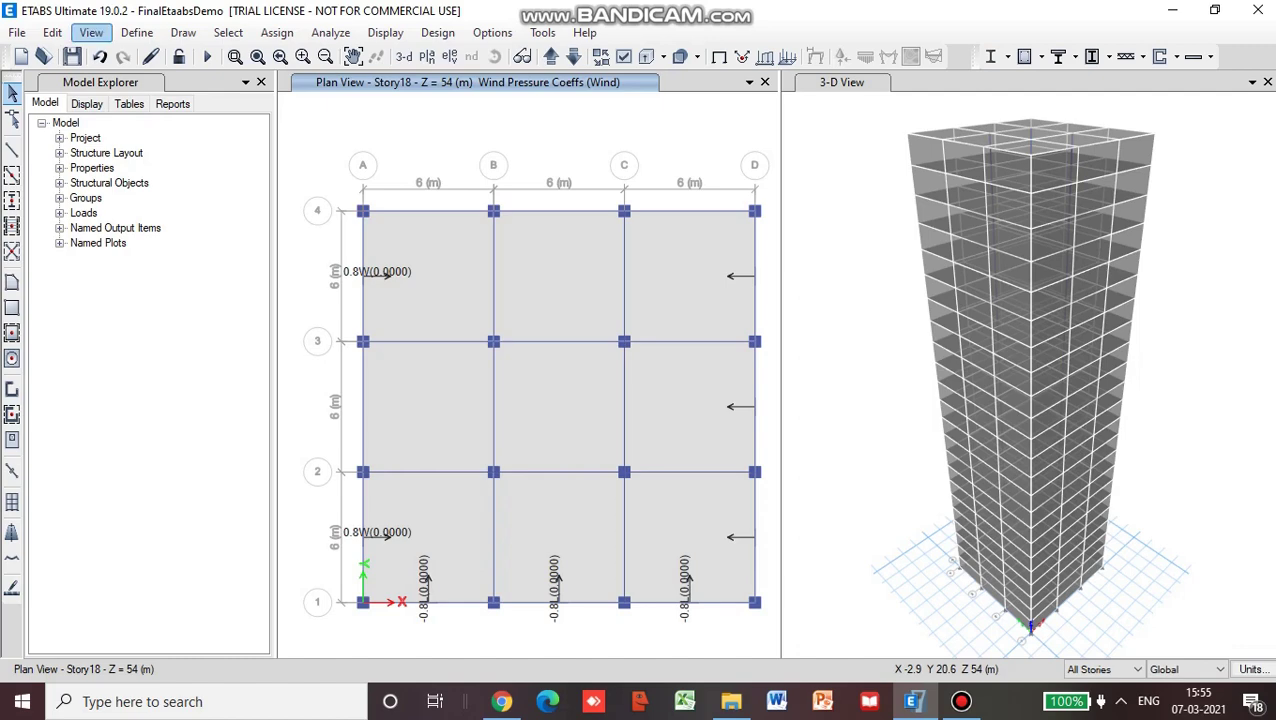
- Display the elevation view along grid line 4
{"action": "left_click", "coordinate": [91, 32]}
{"action": "left_click", "coordinate": [157, 104]}
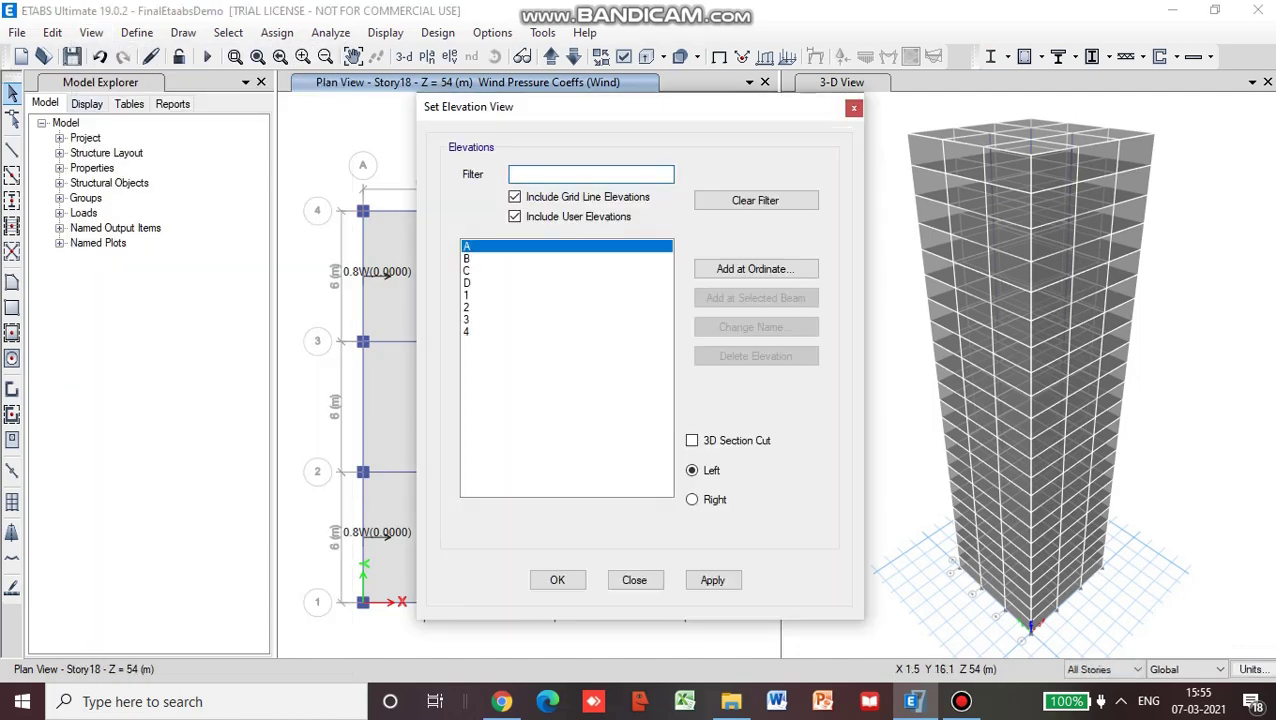
{"action": "left_click", "coordinate": [566, 331]}
{"action": "left_click", "coordinate": [712, 580]}
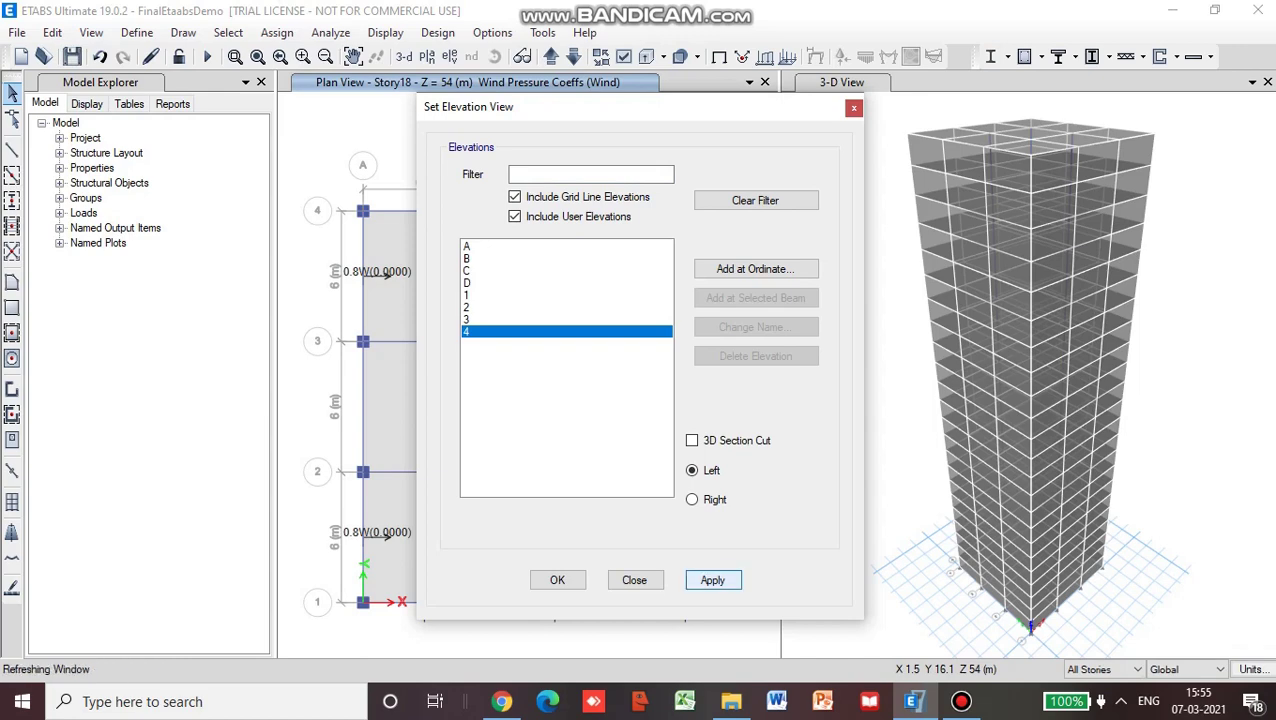
{"action": "key", "text": "Escape"}
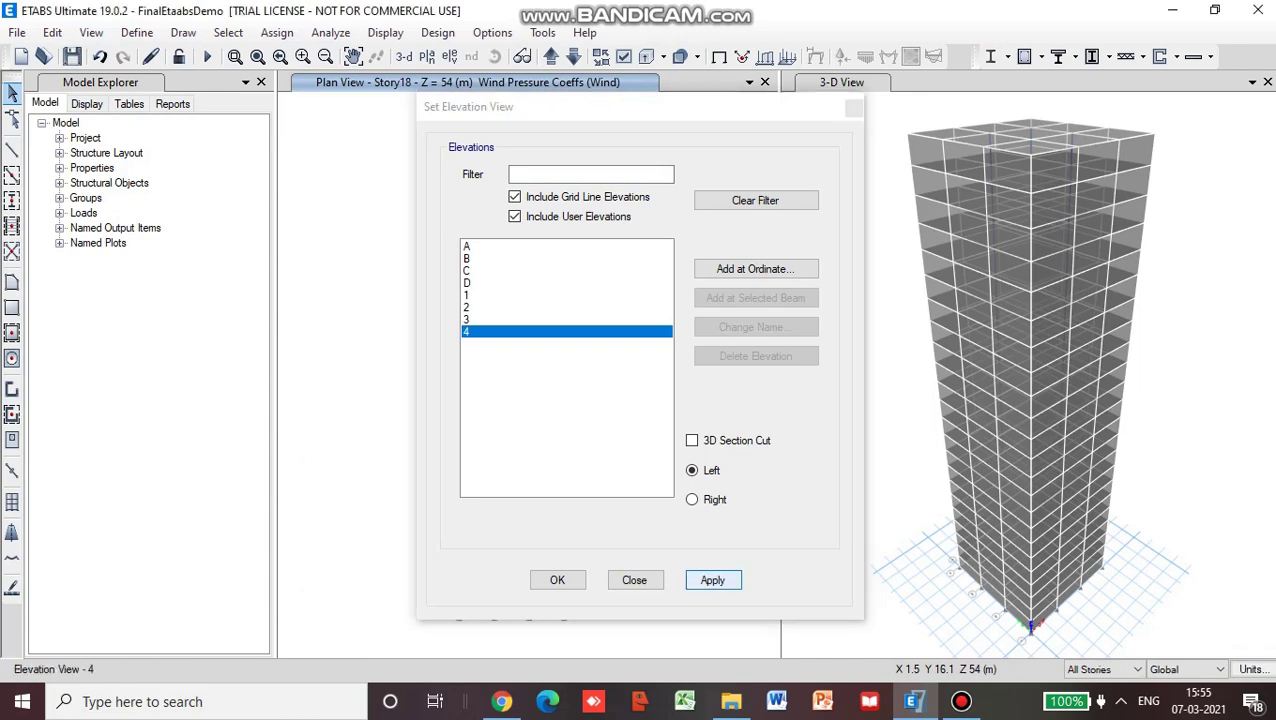
{"action": "left_click", "coordinate": [557, 580]}
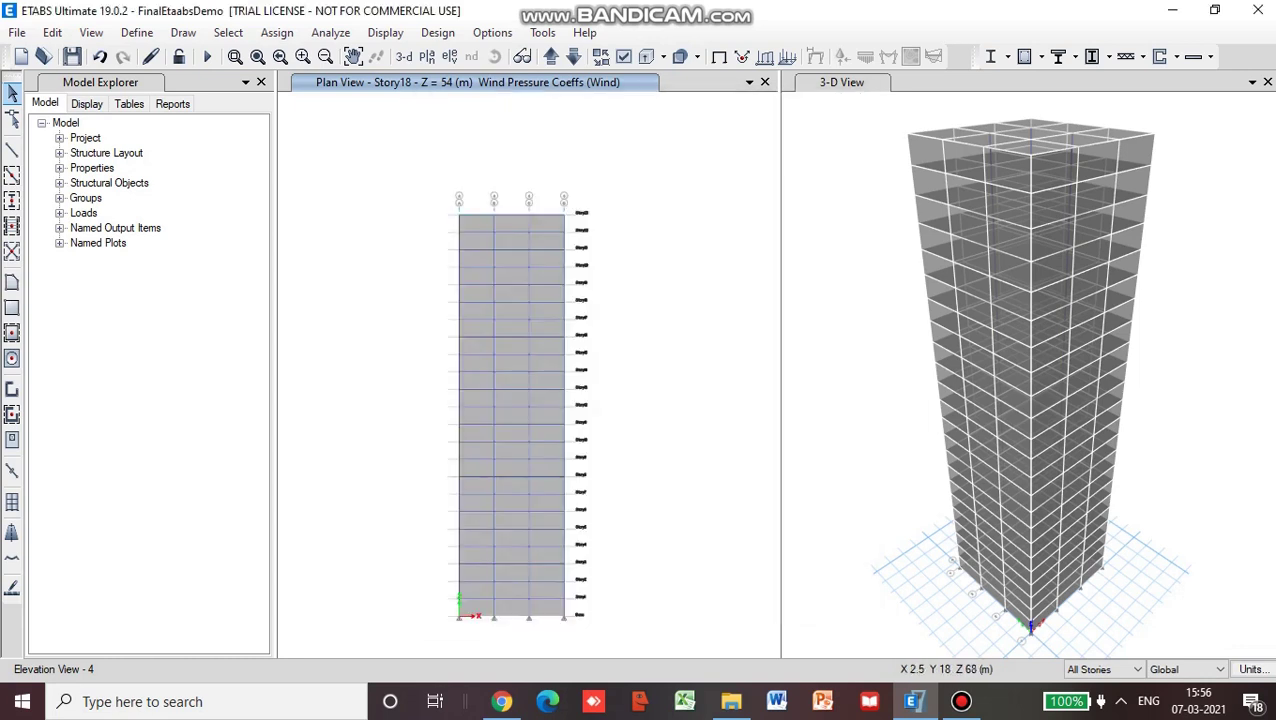
- Assign a leeward or sides wind pressure coefficient of -0.8 for the Wind pattern to all shells in elevation 4, replacing existing loads
{"action": "left_click_drag", "start_coordinate": [446, 204], "coordinate": [505, 630]}
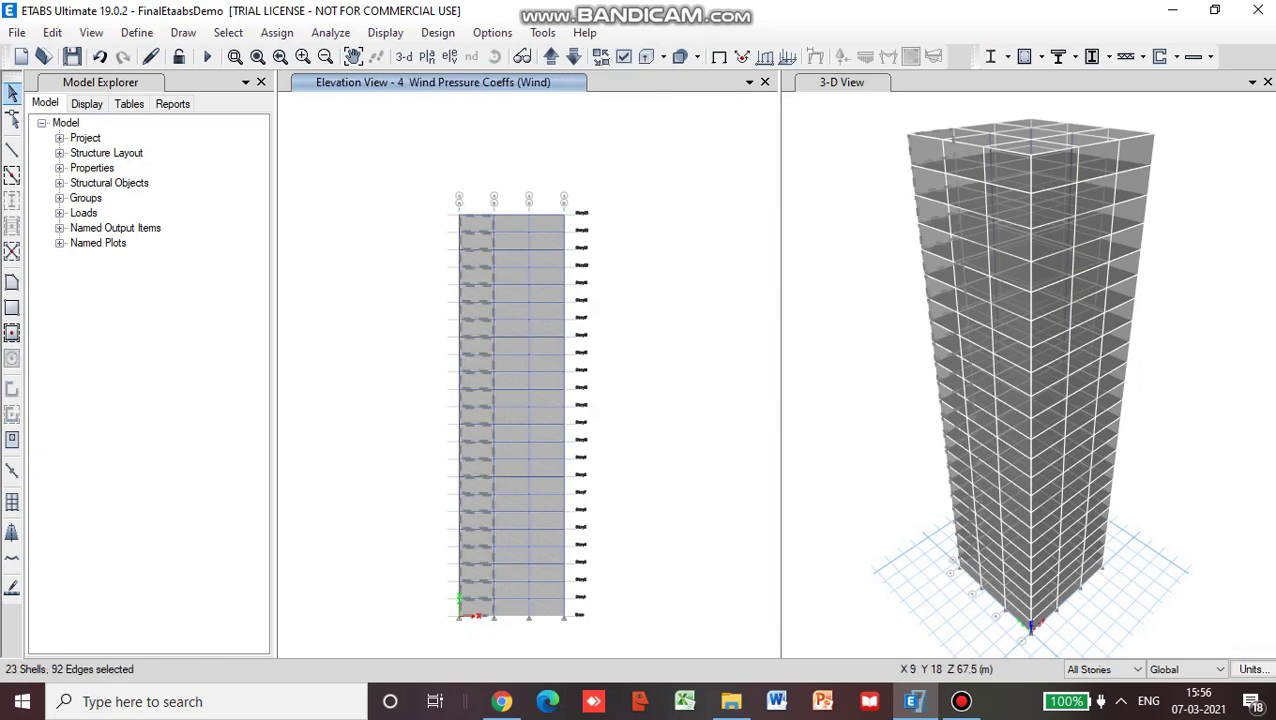
{"action": "left_click", "coordinate": [511, 223]}
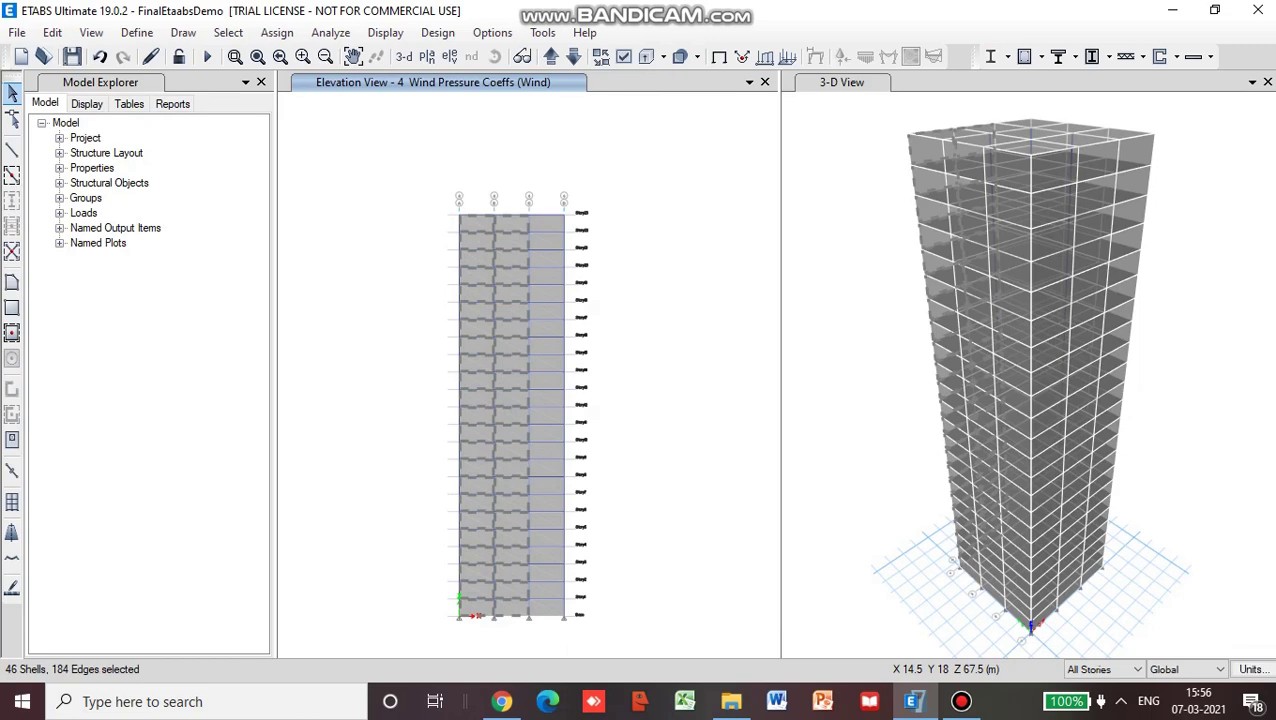
{"action": "left_click", "coordinate": [544, 223]}
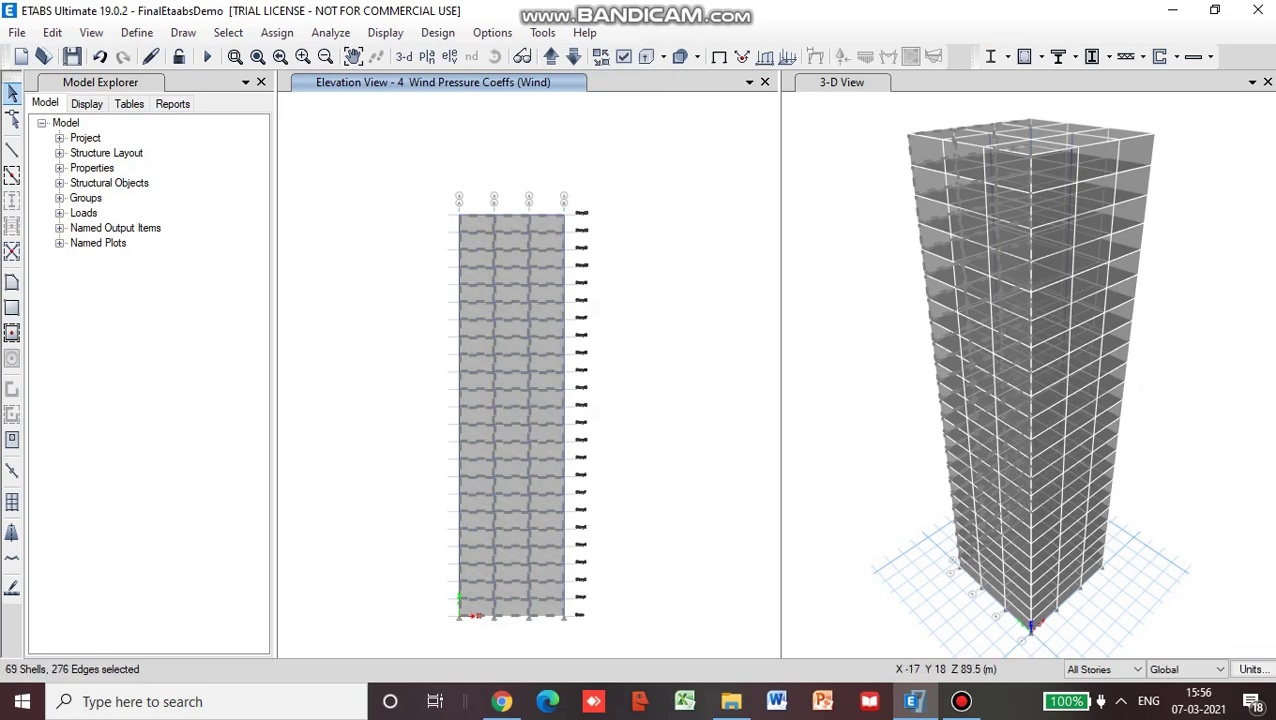
{"action": "left_click", "coordinate": [277, 32]}
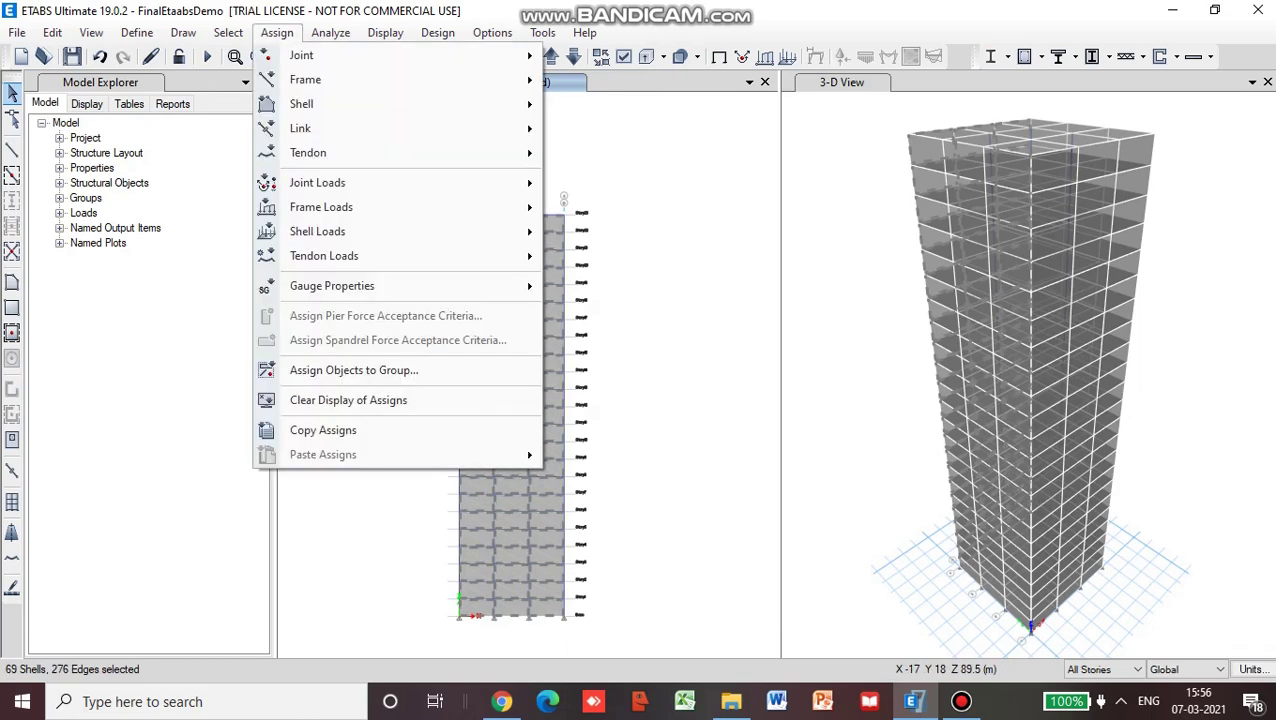
{"action": "mouse_move", "coordinate": [400, 231]}
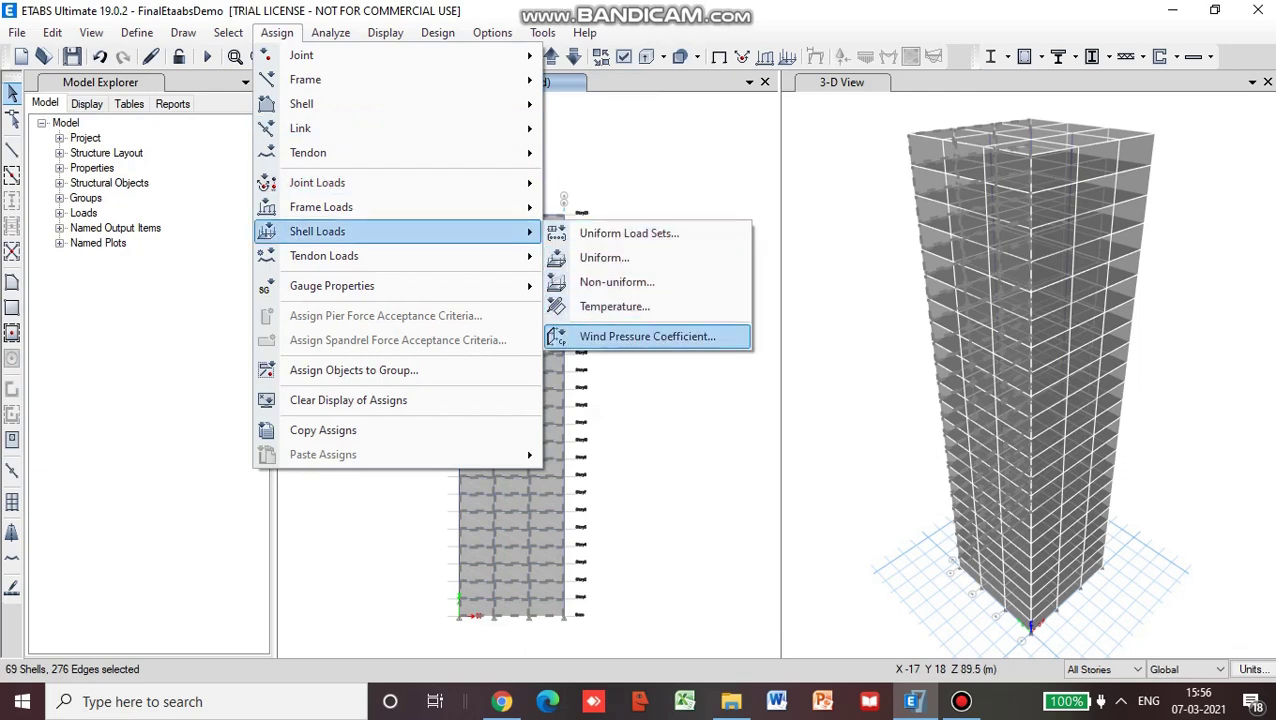
{"action": "left_click", "coordinate": [647, 336]}
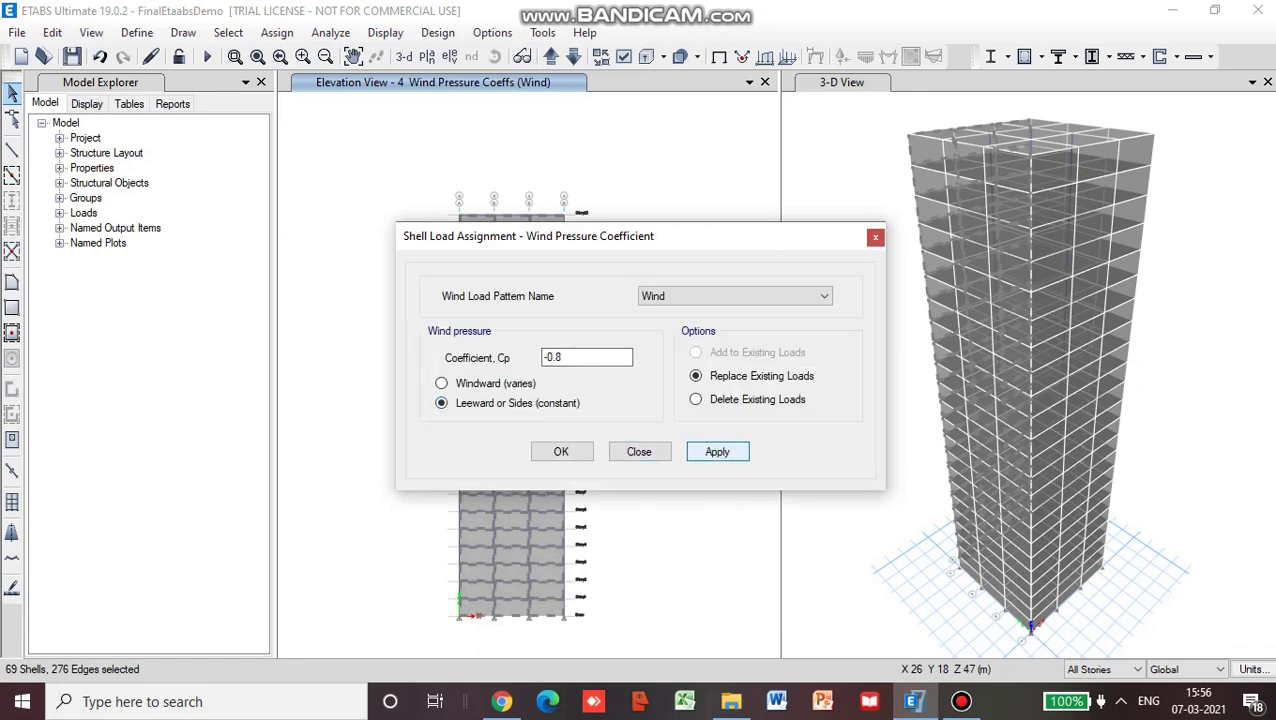
{"action": "left_click", "coordinate": [717, 451]}
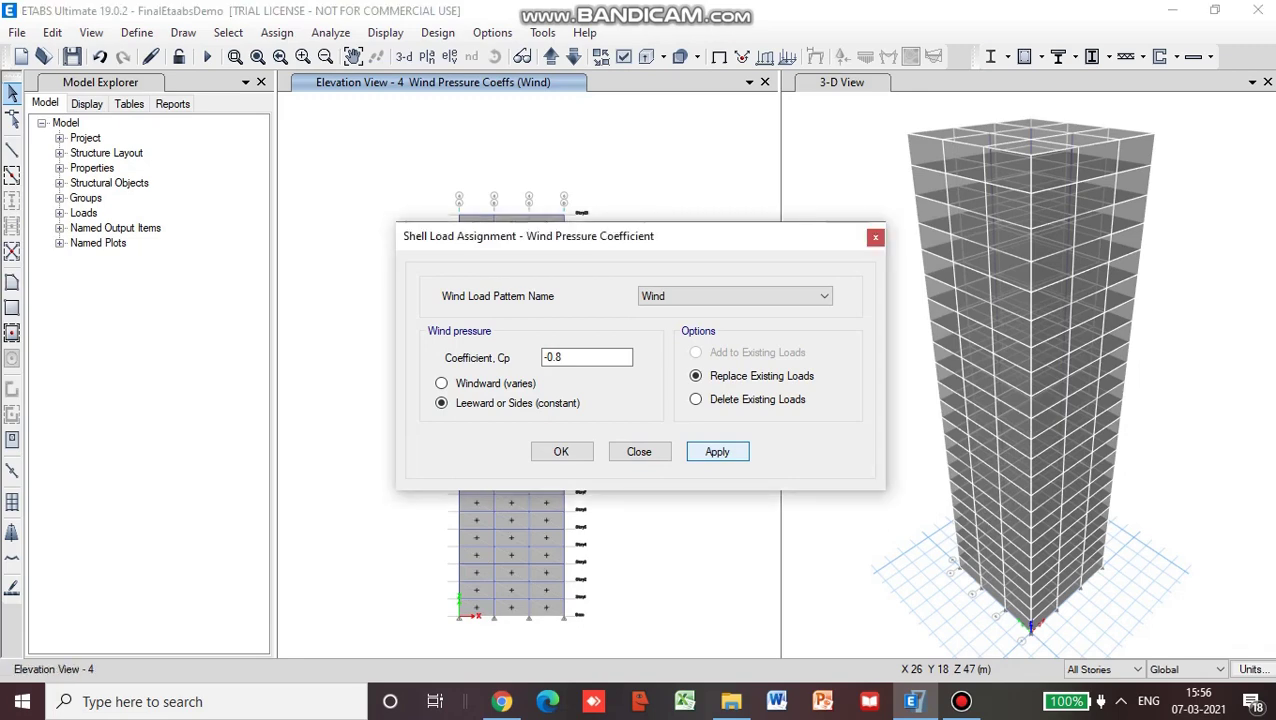
{"action": "left_click", "coordinate": [561, 451]}
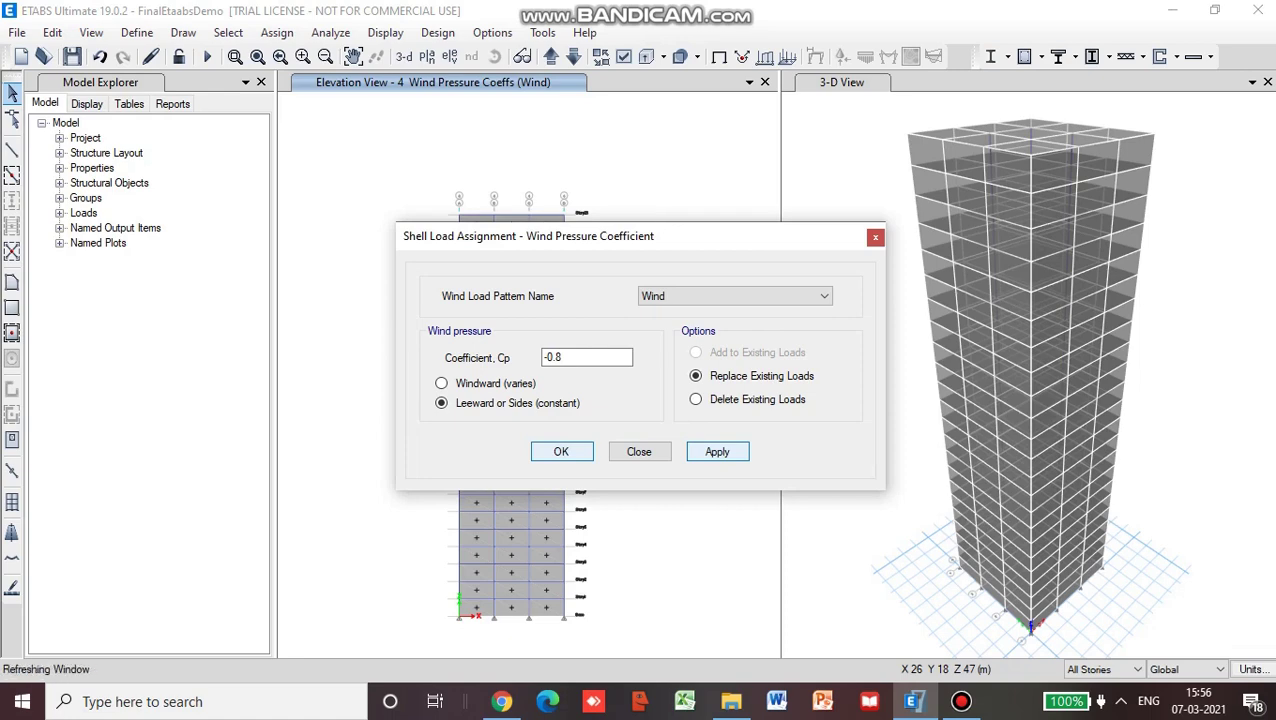
{"action": "key", "text": "Escape"}
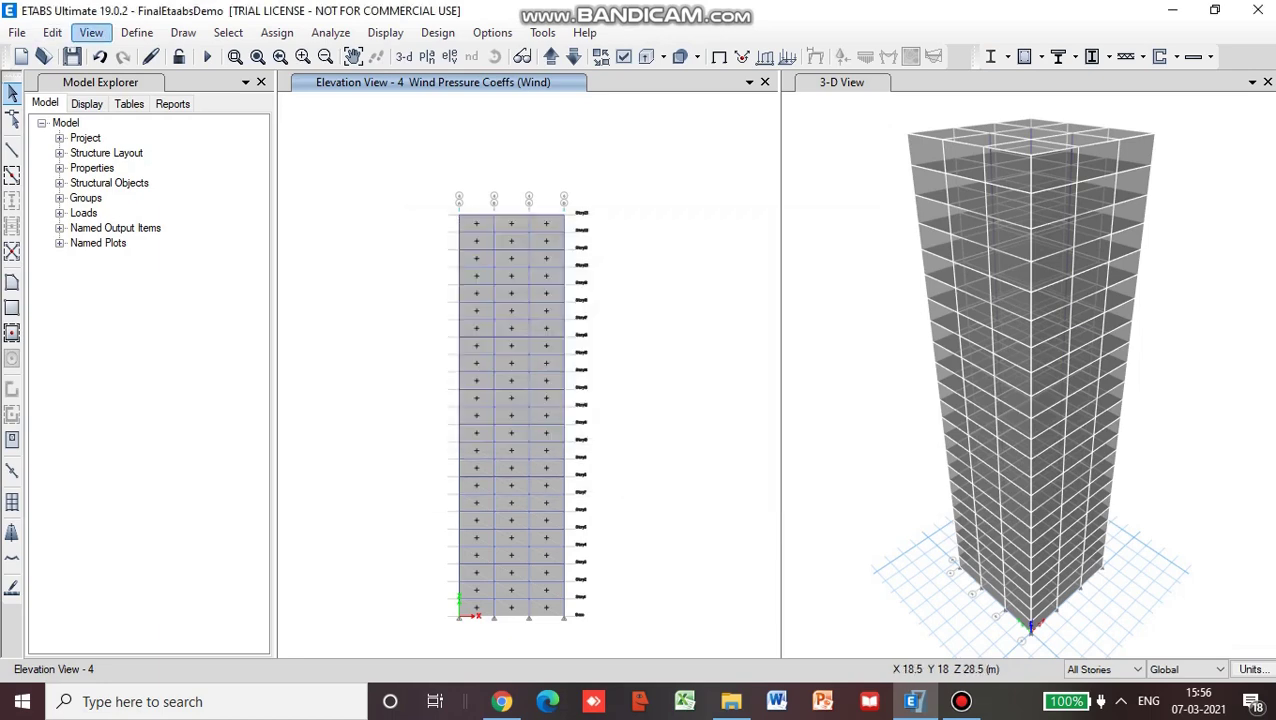
- Display the plan view of Story18 to inspect the wind pressure coefficients on all four faces
{"action": "left_click", "coordinate": [91, 32]}
{"action": "left_click", "coordinate": [145, 79]}
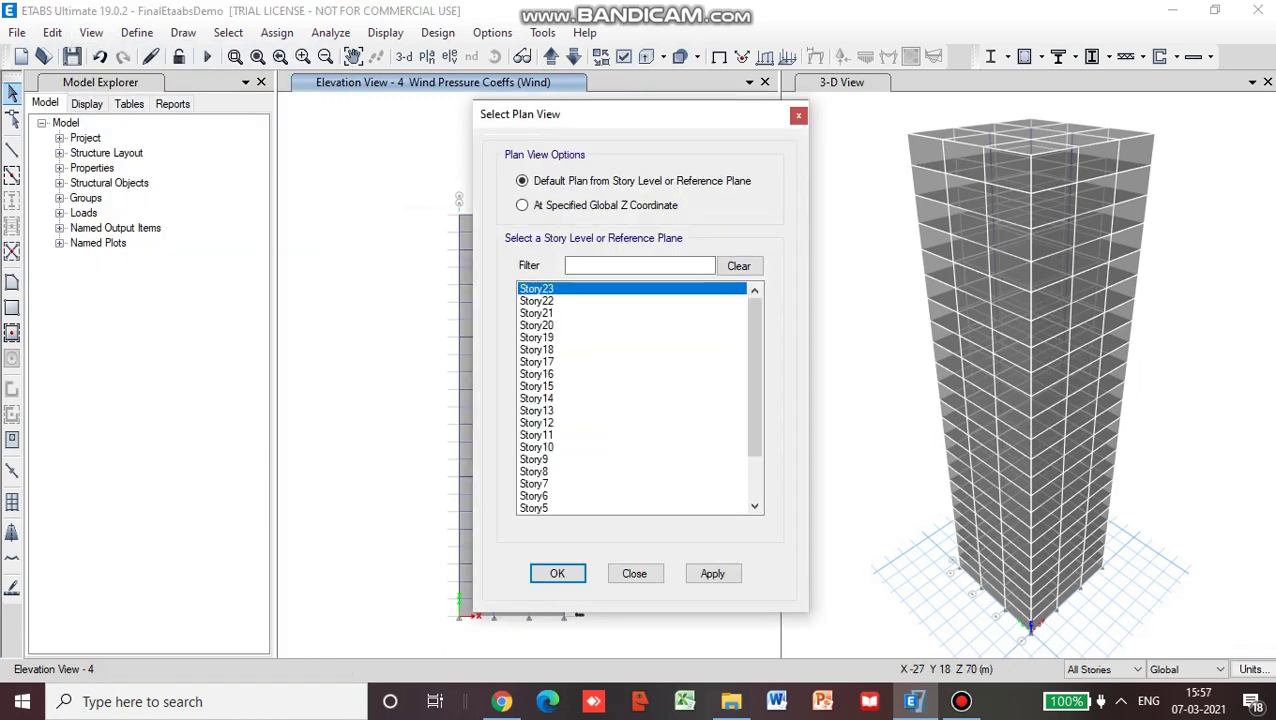
{"action": "left_click", "coordinate": [537, 349]}
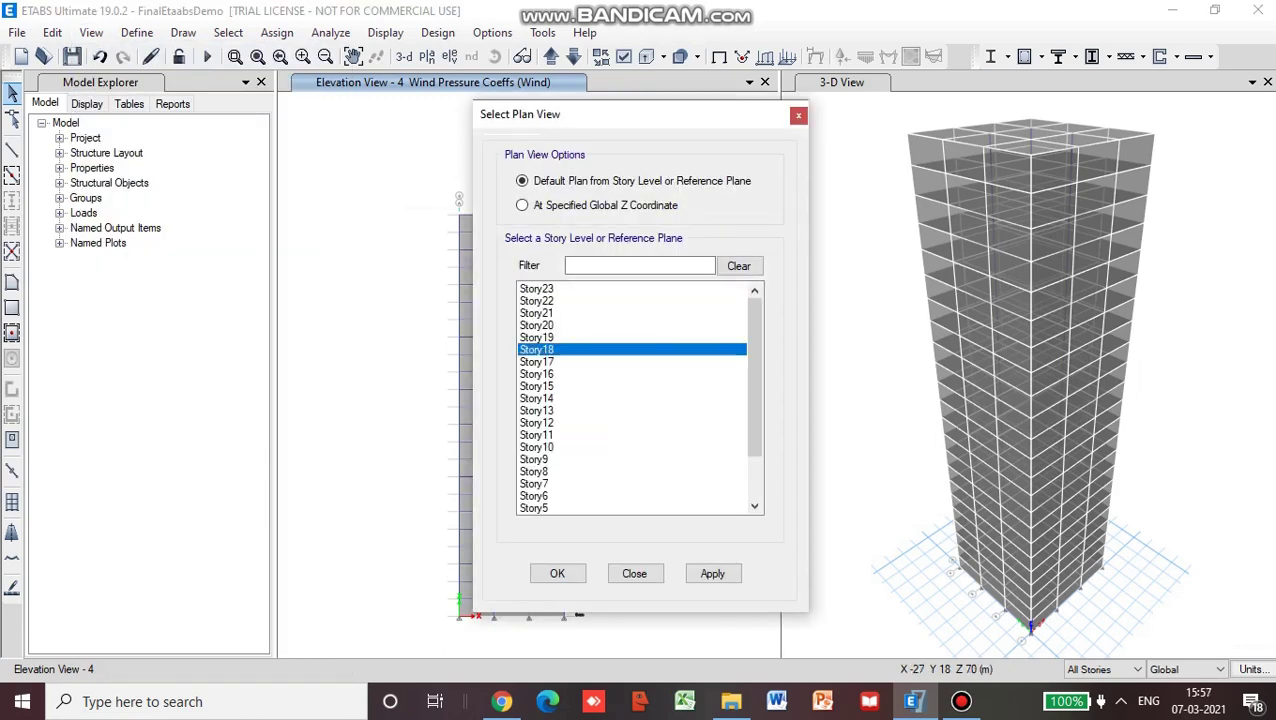
{"action": "left_click", "coordinate": [712, 573]}
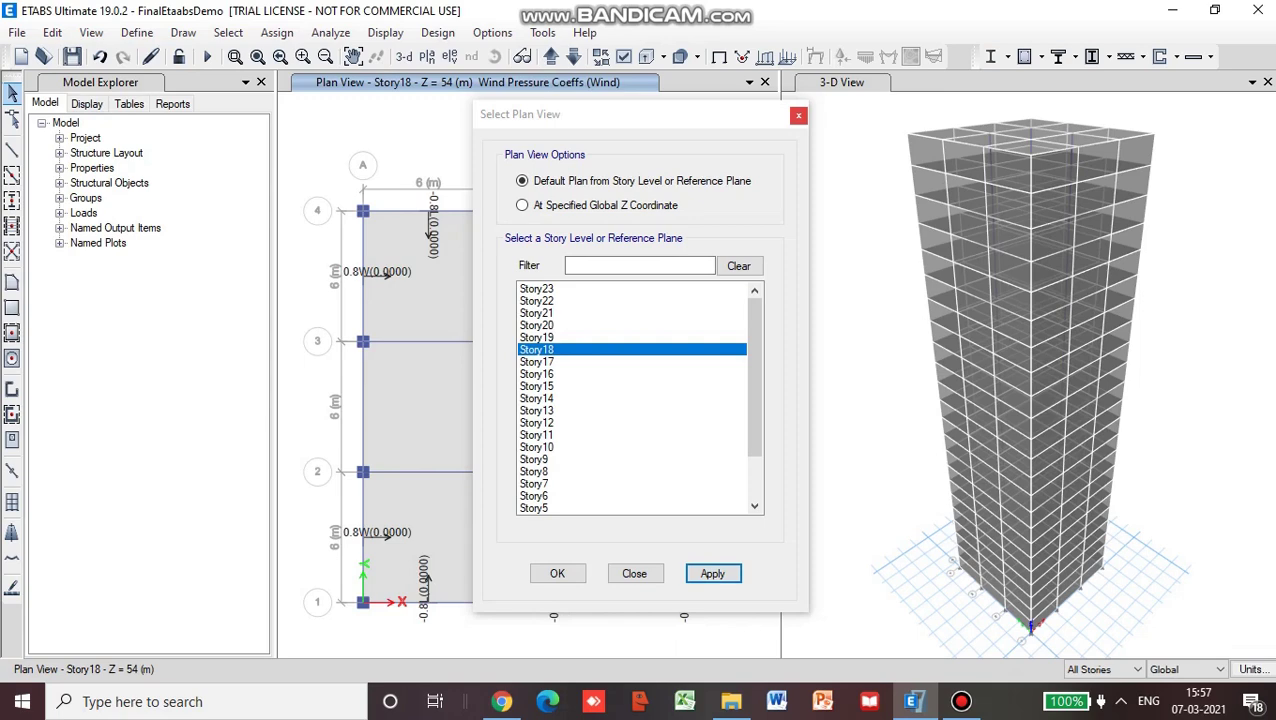
{"action": "left_click", "coordinate": [557, 573]}
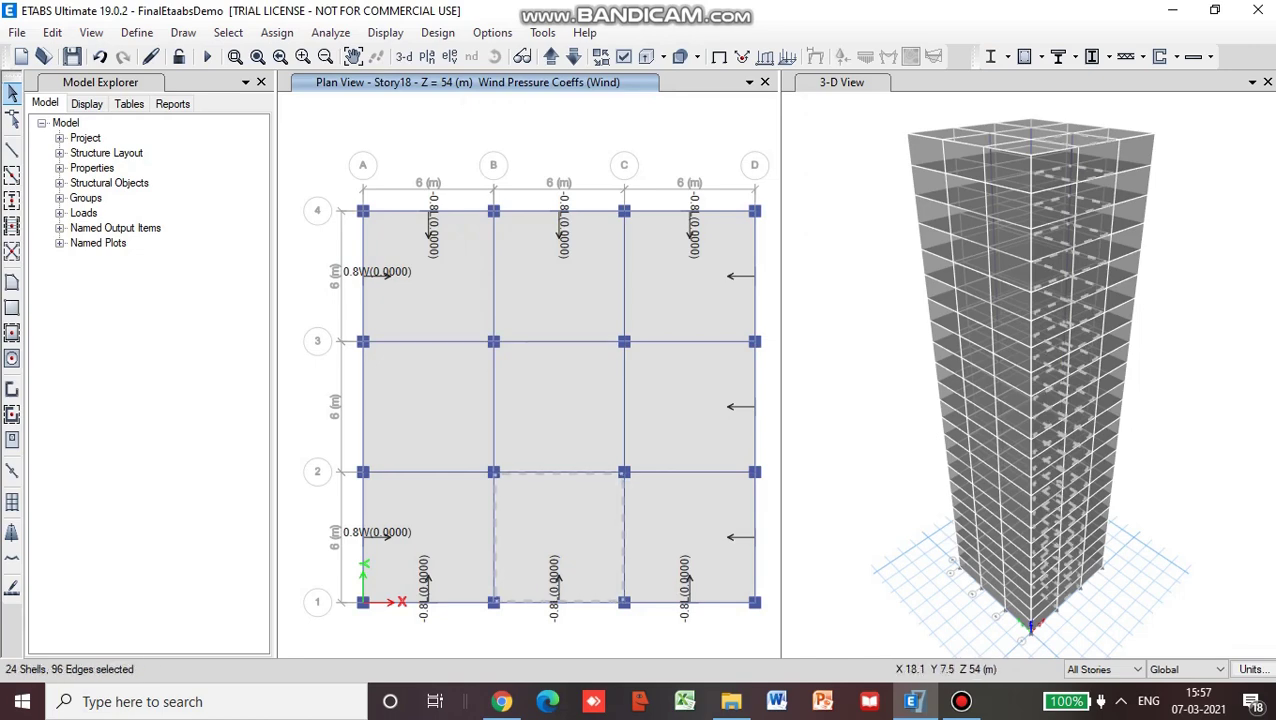
{"action": "left_click", "coordinate": [567, 535]}
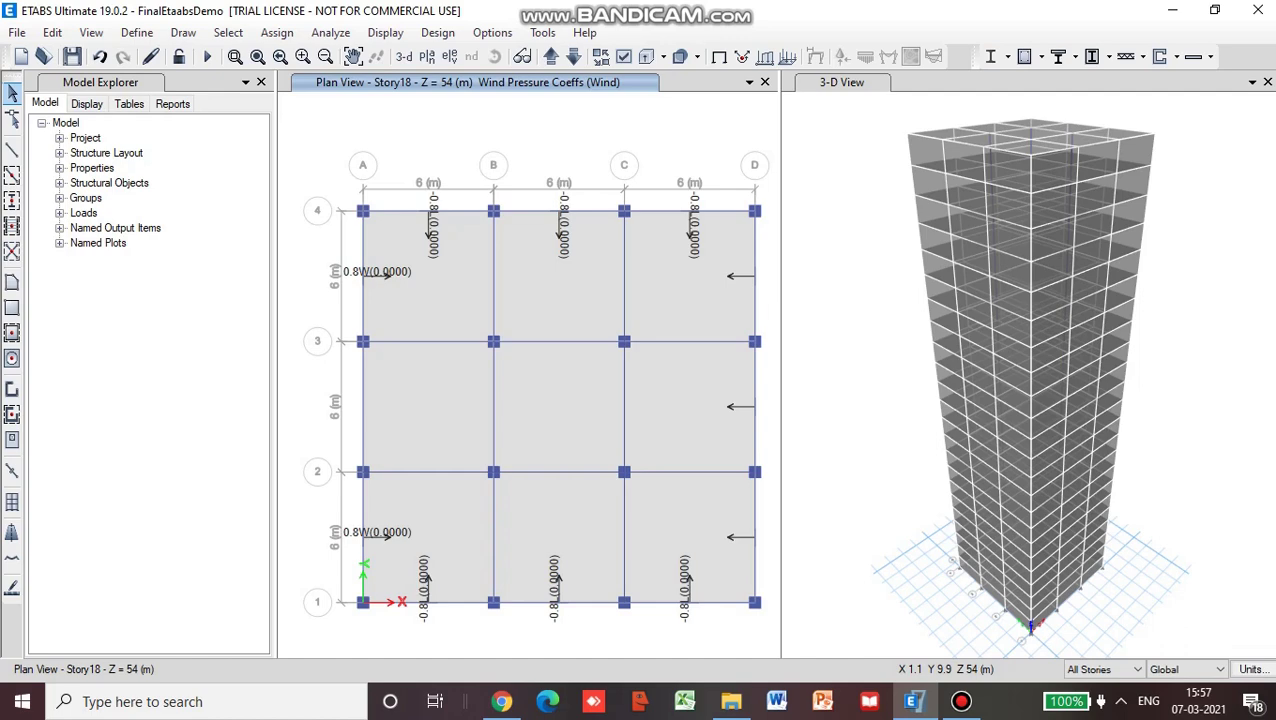
- Add the default design load combinations for Concrete Frame Design
{"action": "left_click", "coordinate": [137, 32]}
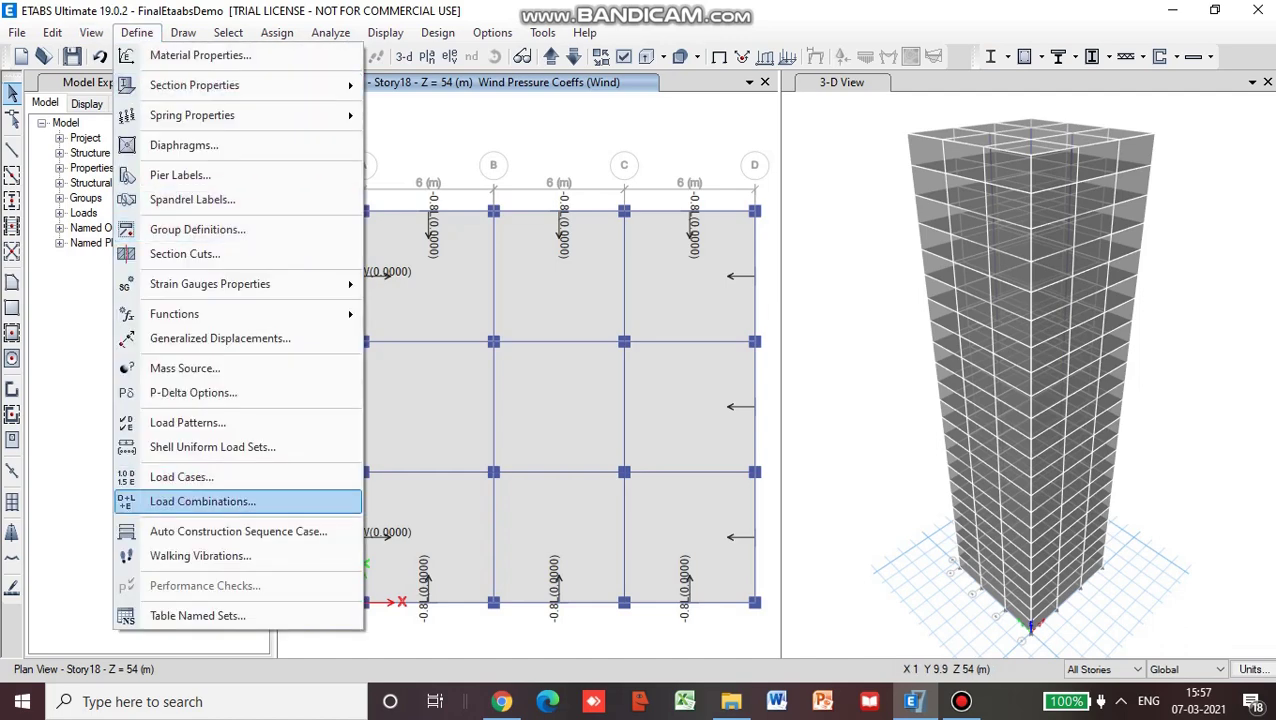
{"action": "left_click", "coordinate": [203, 501]}
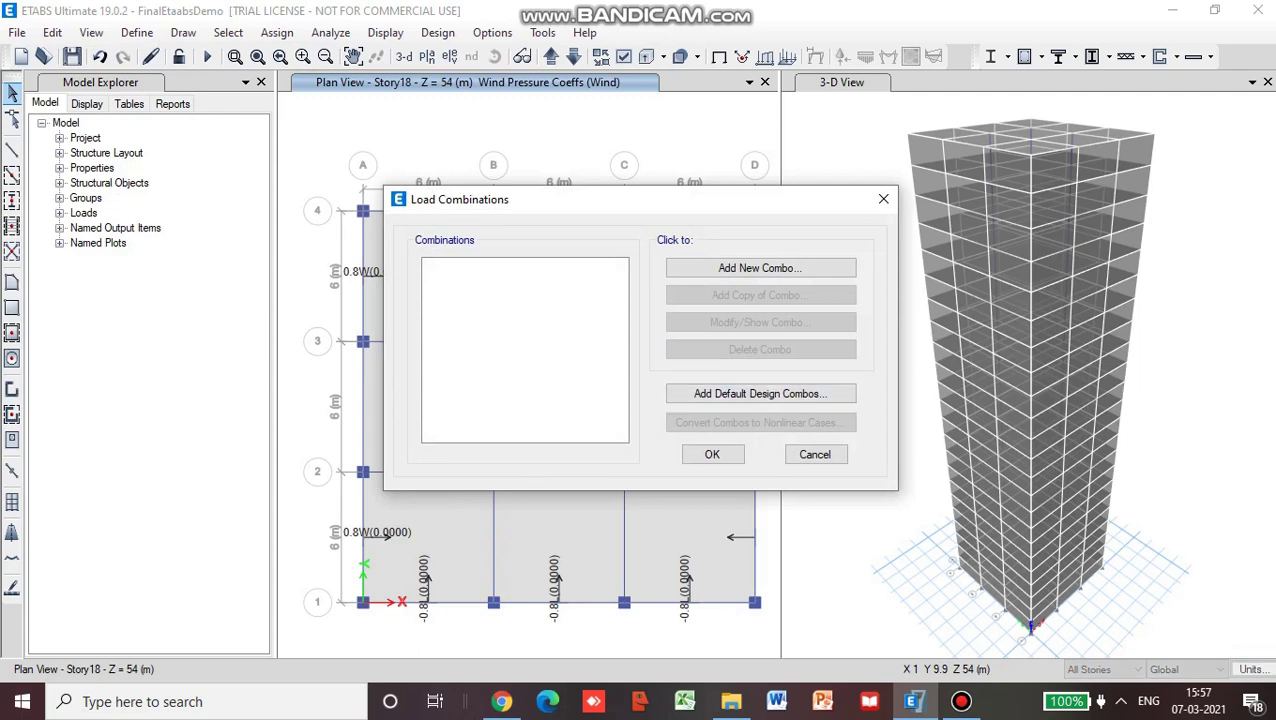
{"action": "left_click", "coordinate": [760, 393]}
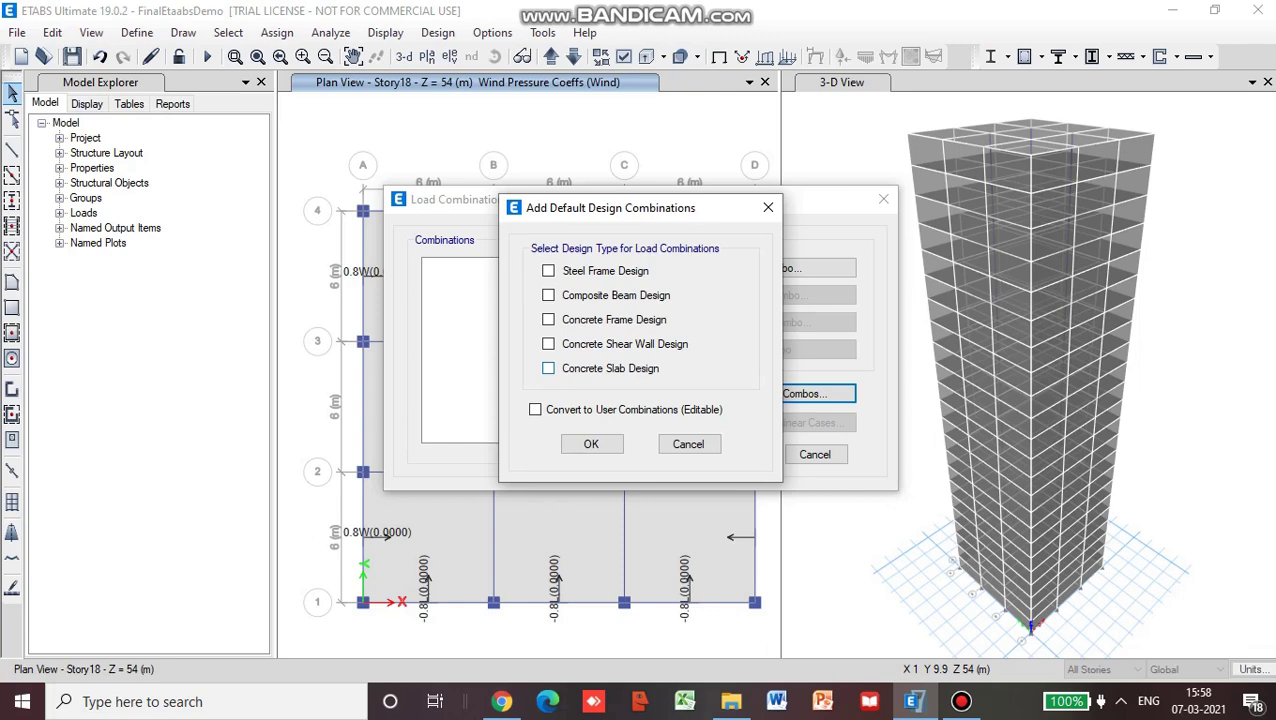
{"action": "left_click", "coordinate": [548, 319]}
{"action": "left_click", "coordinate": [591, 444]}
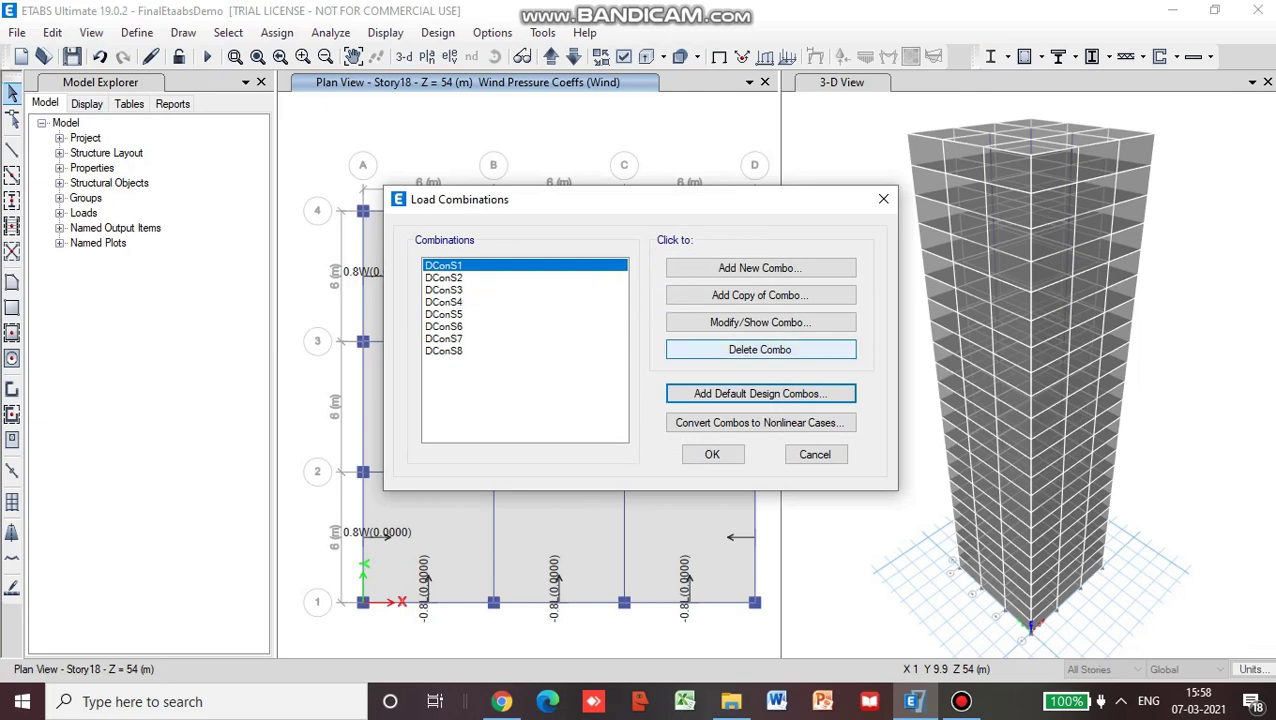
- Review the load cases and scale factors of combinations DConS1 and DConS8, and accept the load combinations
{"action": "left_click", "coordinate": [760, 322]}
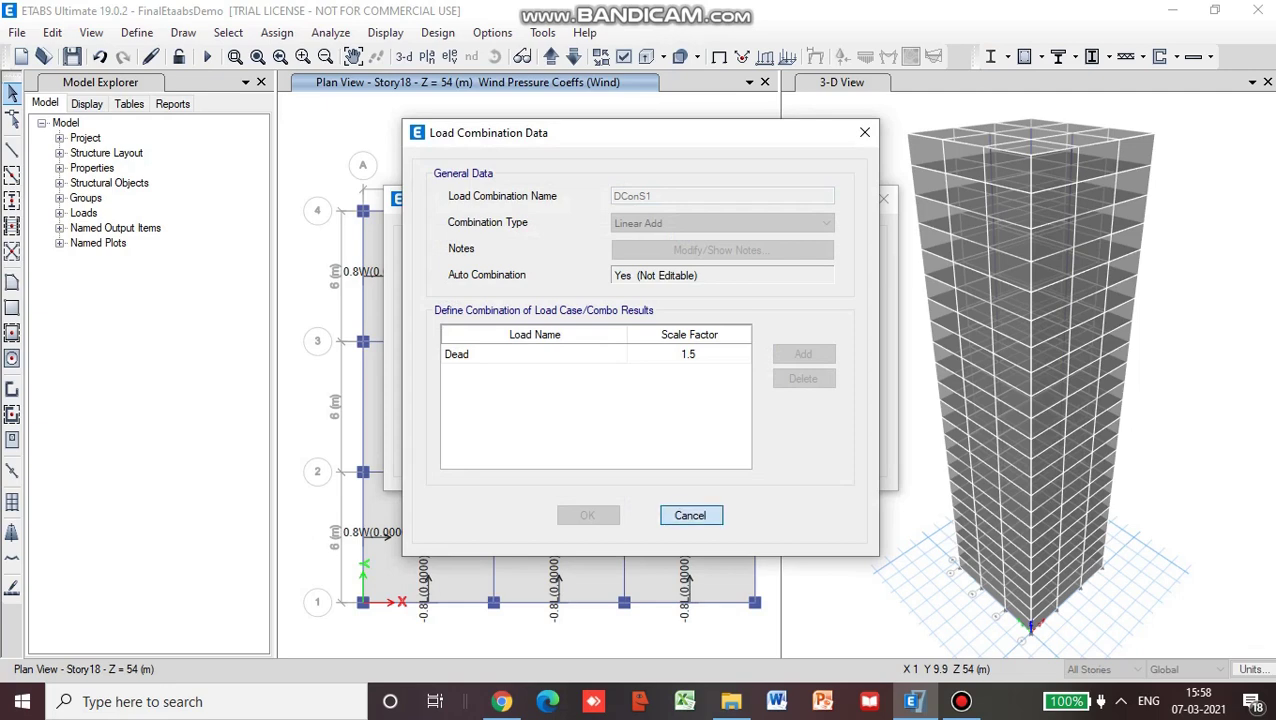
{"action": "left_click", "coordinate": [690, 515]}
{"action": "left_click", "coordinate": [444, 350]}
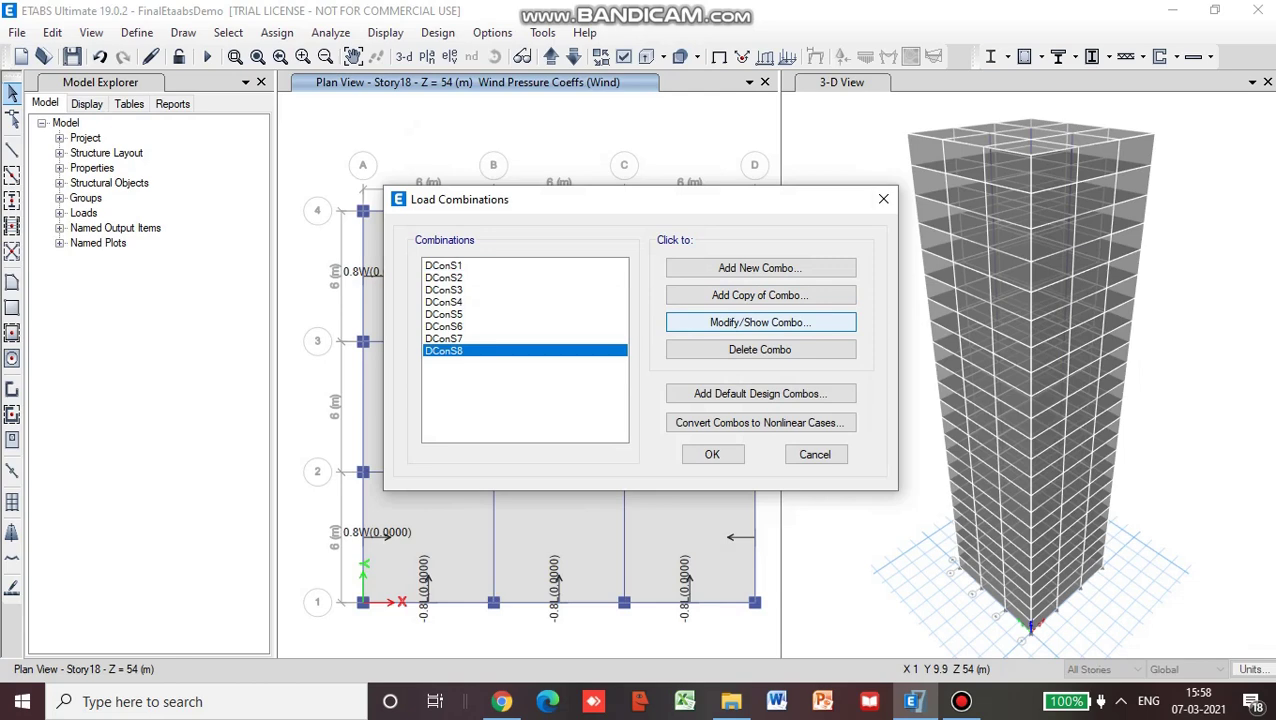
{"action": "left_click", "coordinate": [760, 322]}
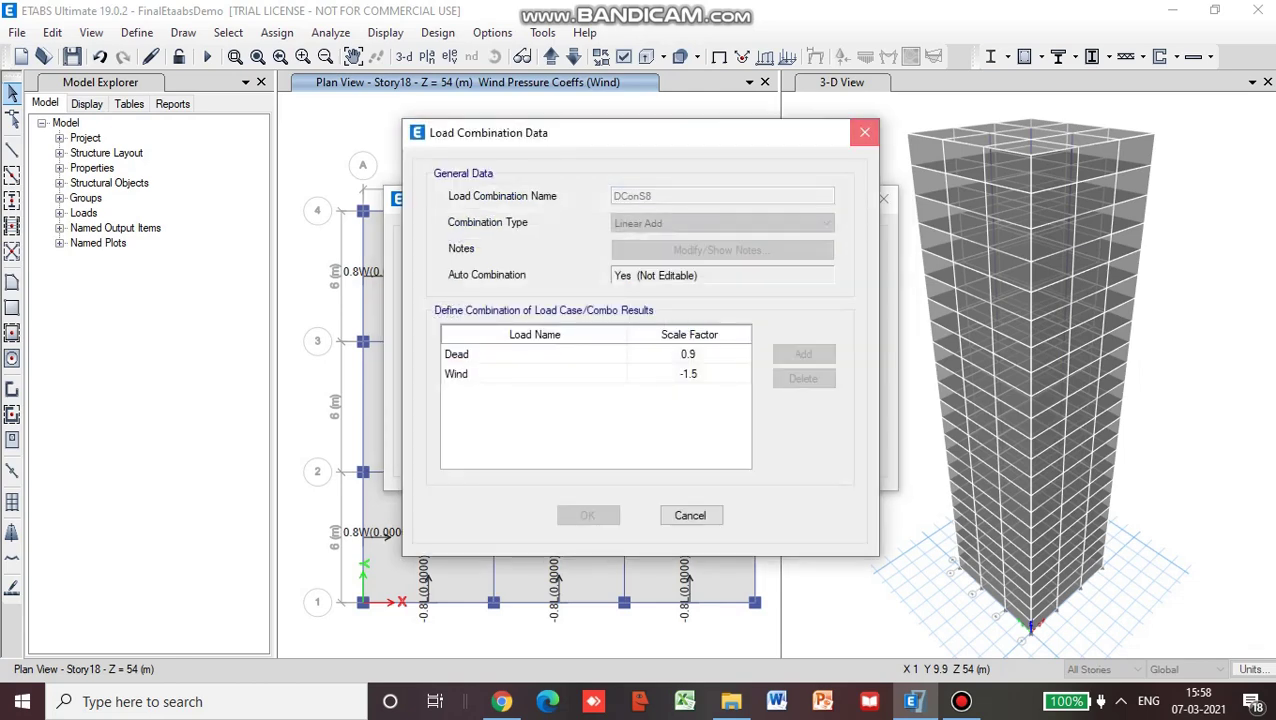
{"action": "left_click", "coordinate": [864, 132]}
{"action": "left_click", "coordinate": [700, 455]}
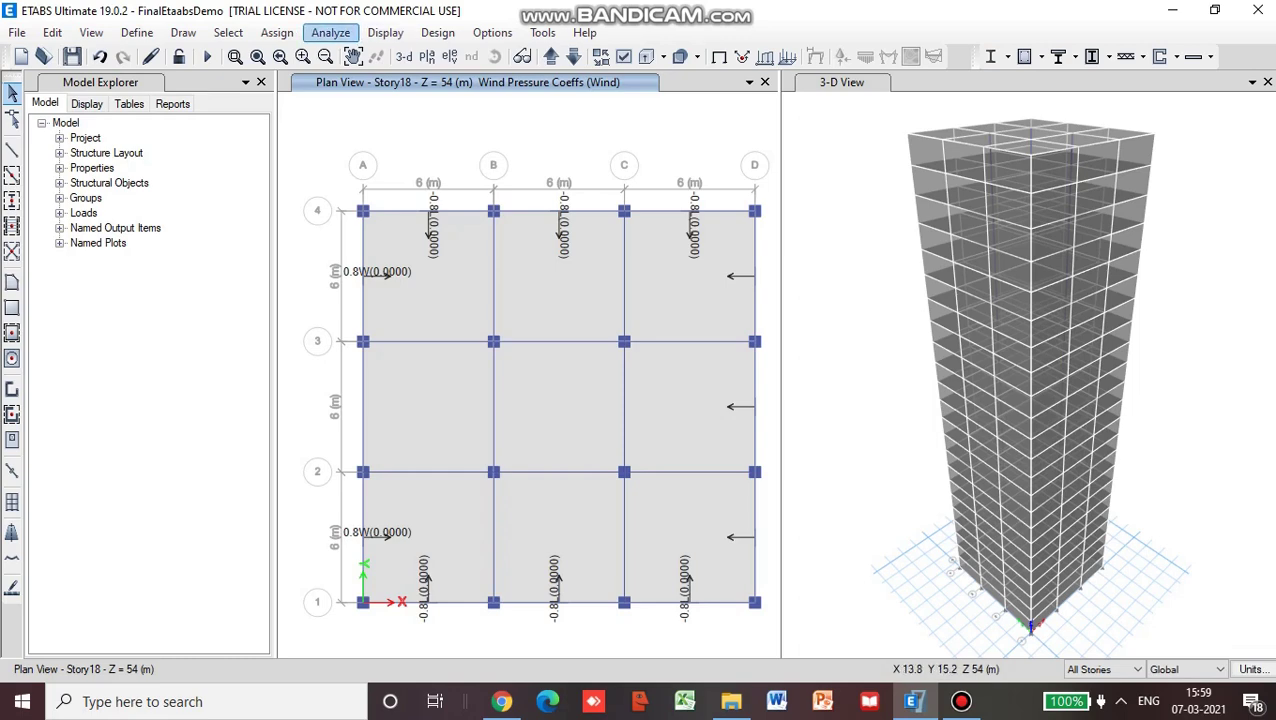
- Open the Check Model options for the building model
{"action": "left_click", "coordinate": [330, 32]}
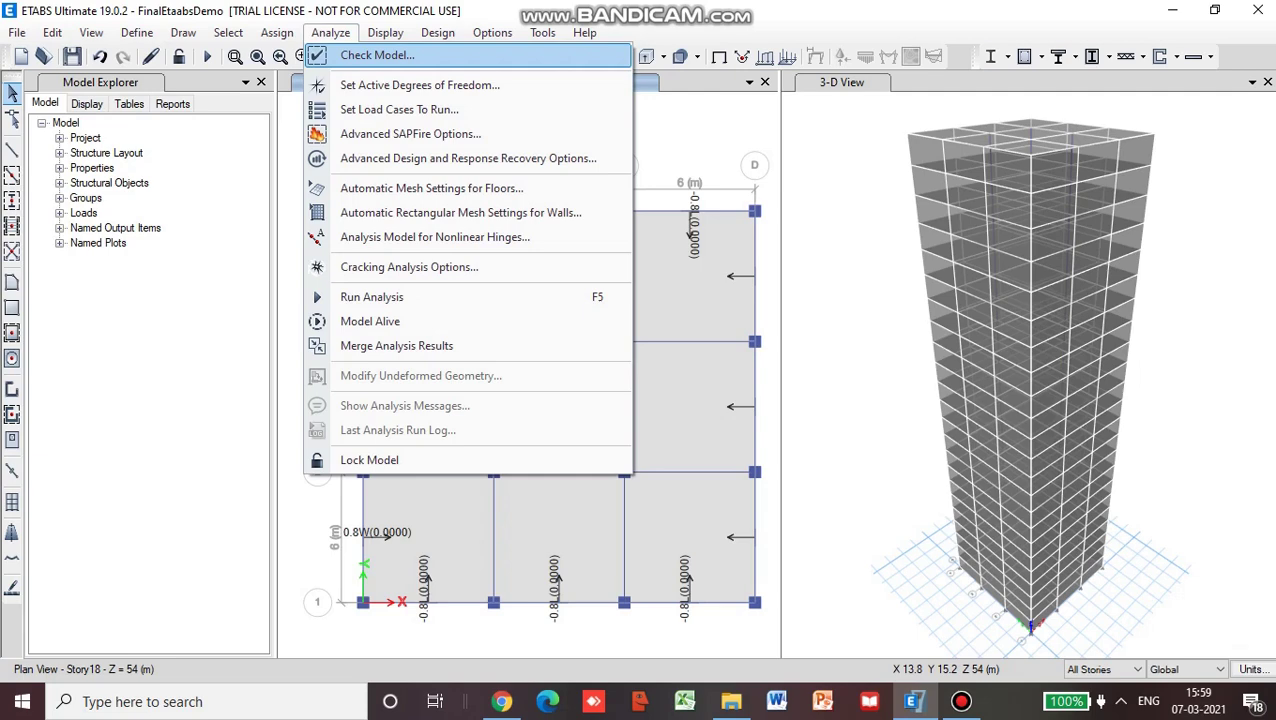
{"action": "left_click", "coordinate": [377, 55]}
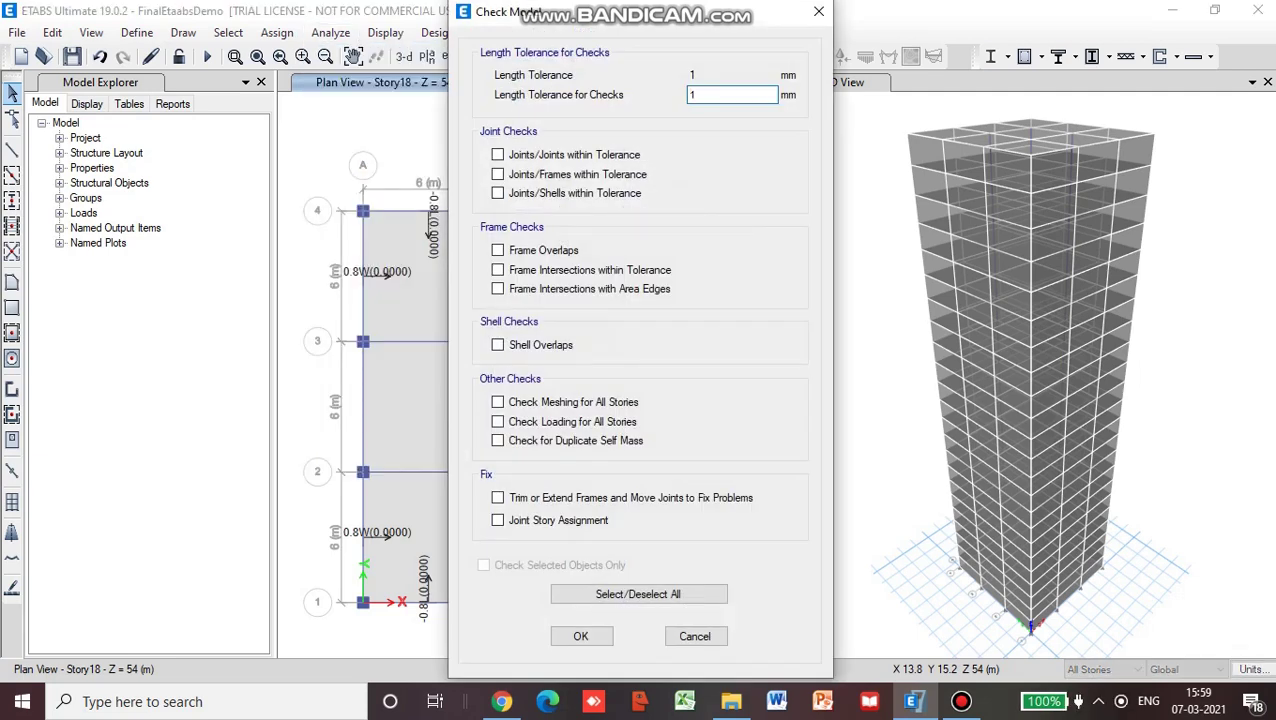